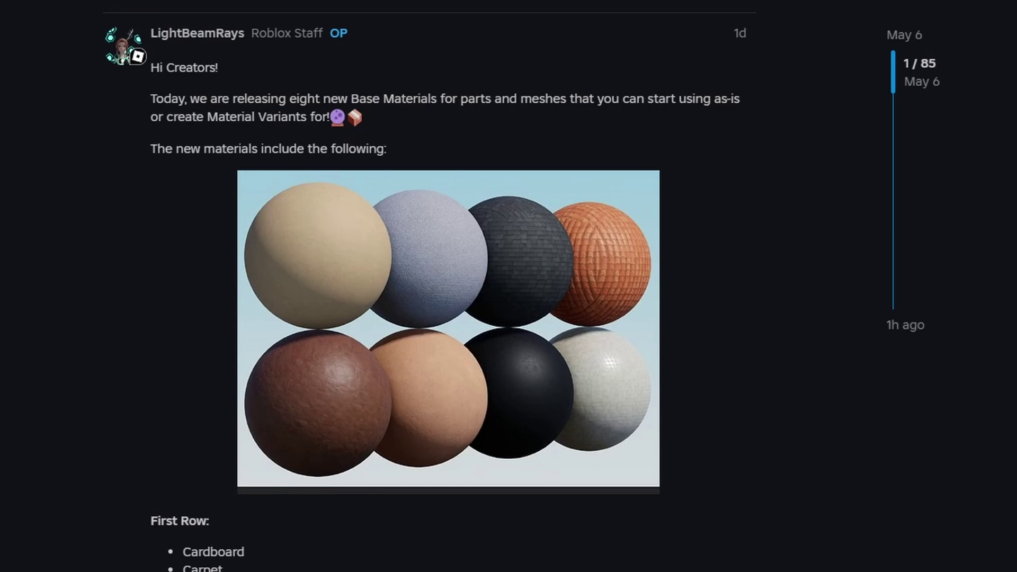
# Scroll down to the First Row / Second Row material names beneath the sample spheres image.
pyautogui.scroll(-2, 200, 177)
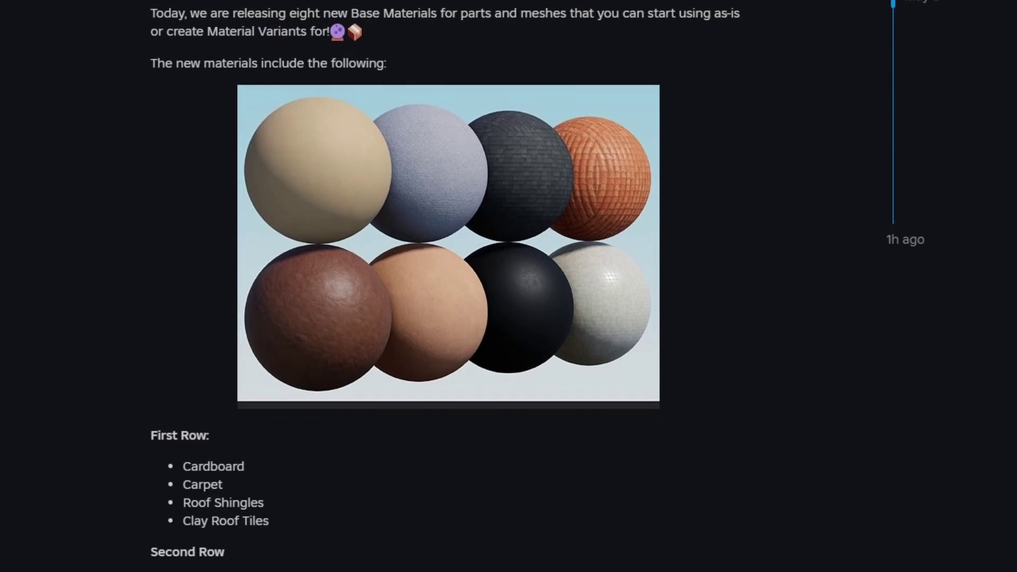
pyautogui.click(391, 289)
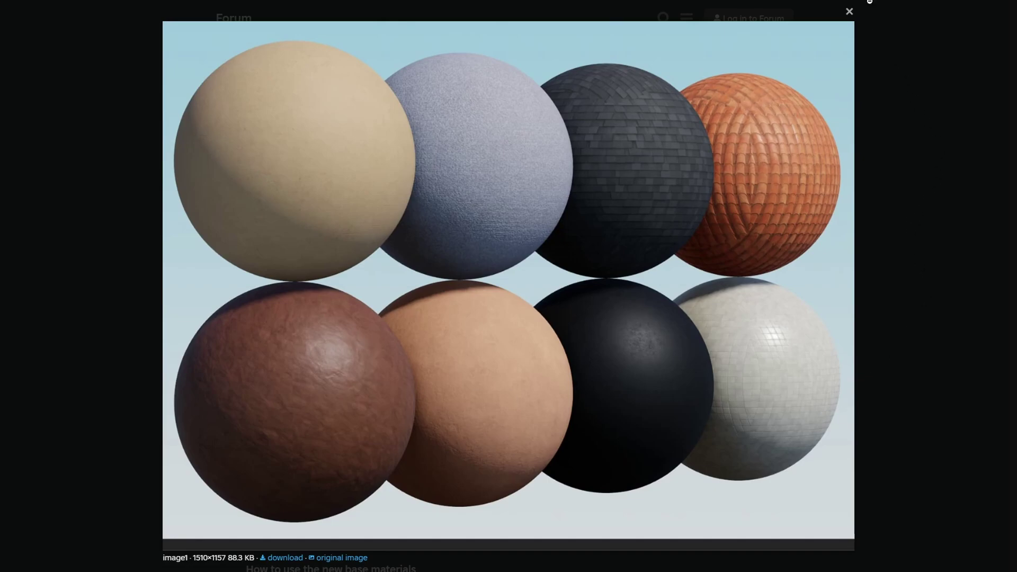
pyautogui.click(850, 11)
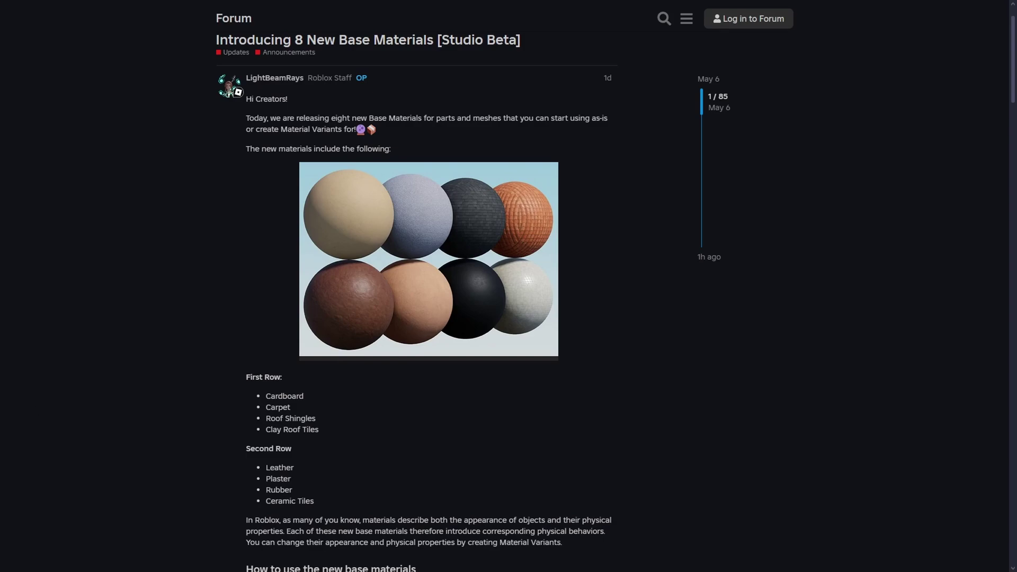
# Scroll down to 'How to use the new base materials' and back up again.
pyautogui.scroll(-1, 299, 399)
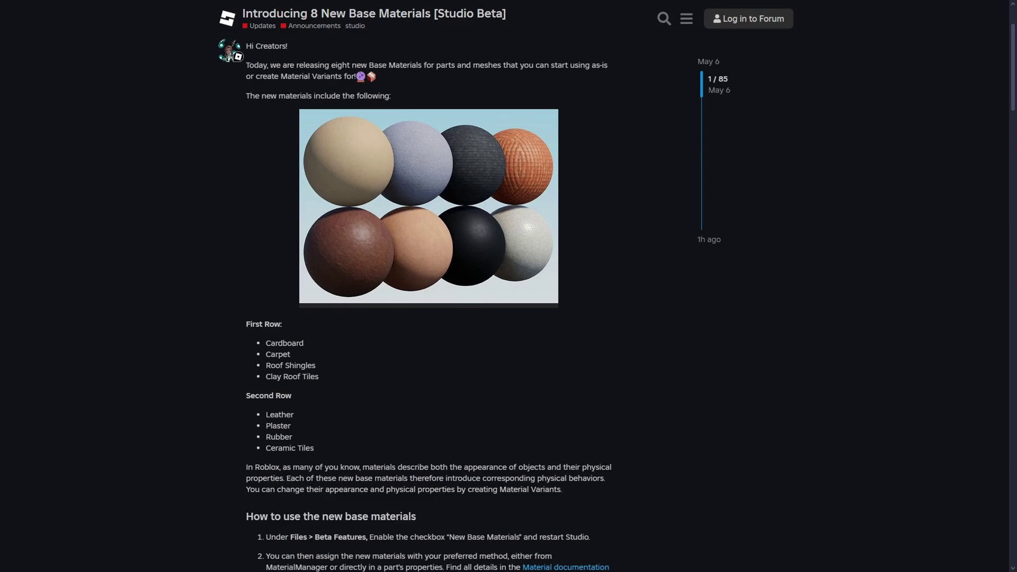
pyautogui.scroll(-6, 429, 286)
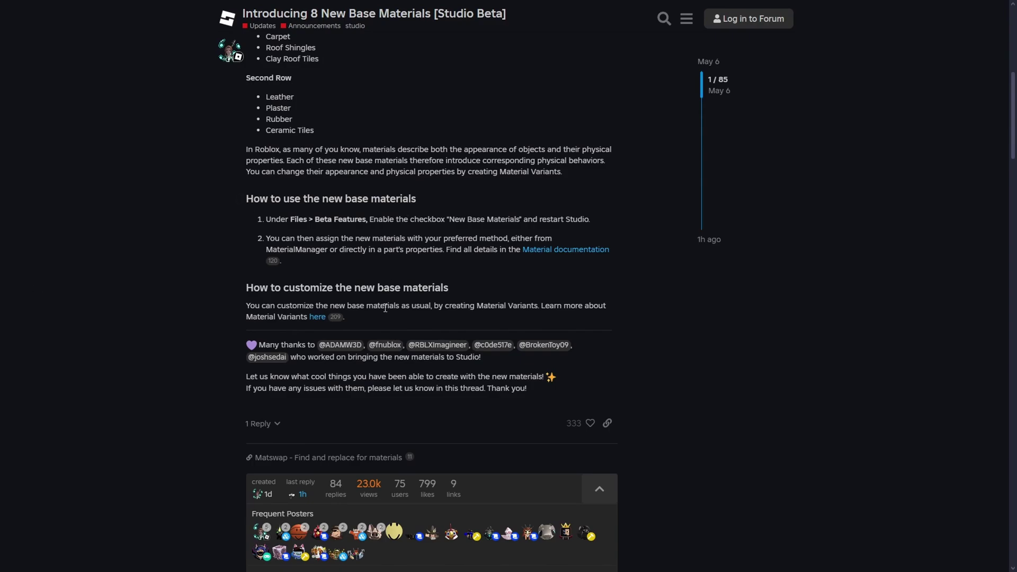
pyautogui.scroll(-1, 415, 239)
pyautogui.scroll(5, 415, 311)
pyautogui.scroll(3, 415, 311)
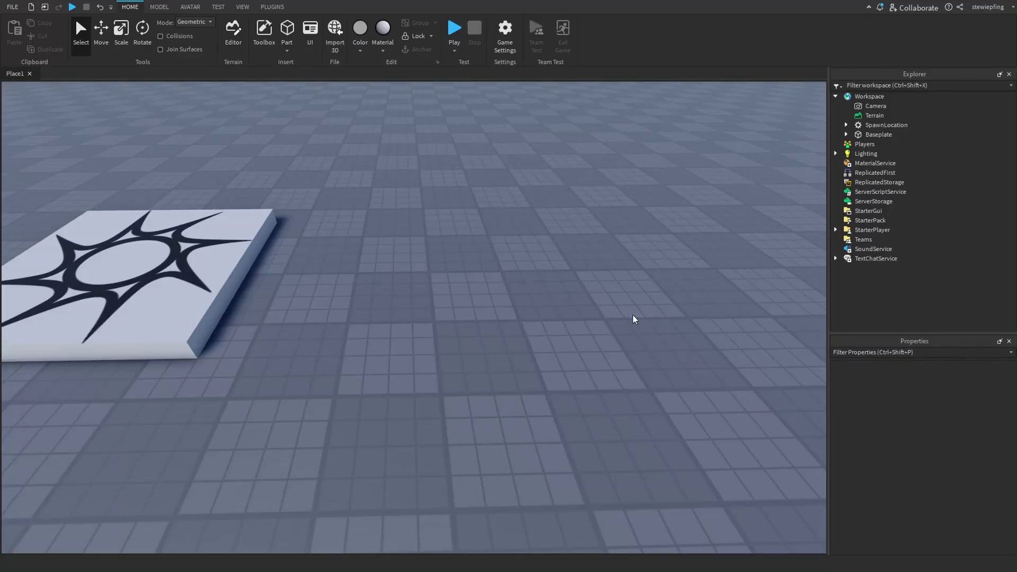
# Insert a new block part onto the baseplate.
pyautogui.press('a')
pyautogui.press('d')
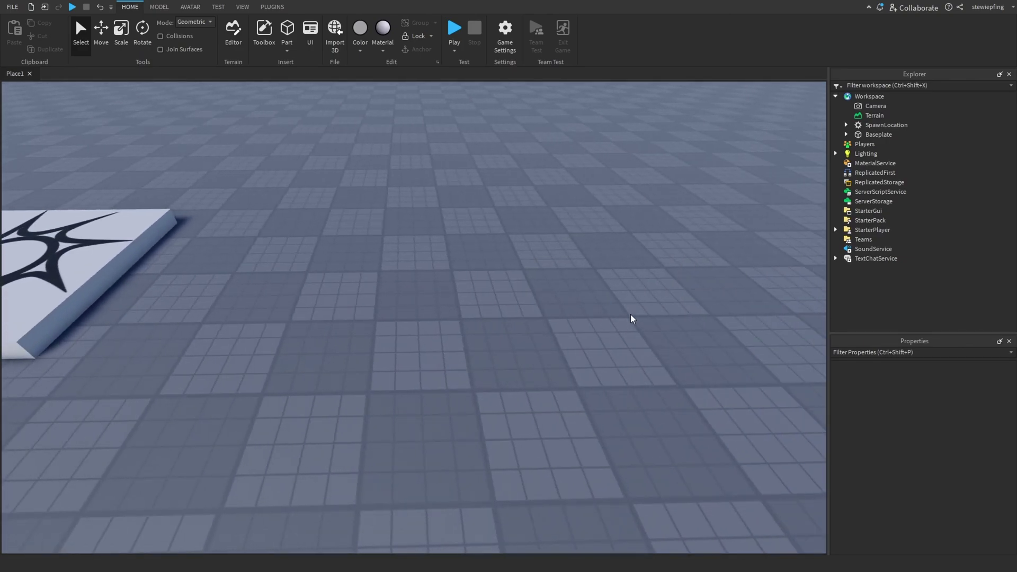
pyautogui.moveTo(631, 318)
pyautogui.mouseDown(button='right')
pyautogui.moveTo(454, 268)
pyautogui.moveTo(430, 228)
pyautogui.mouseUp(button='right')
pyautogui.click(287, 29)
pyautogui.scroll(5, 599, 252)
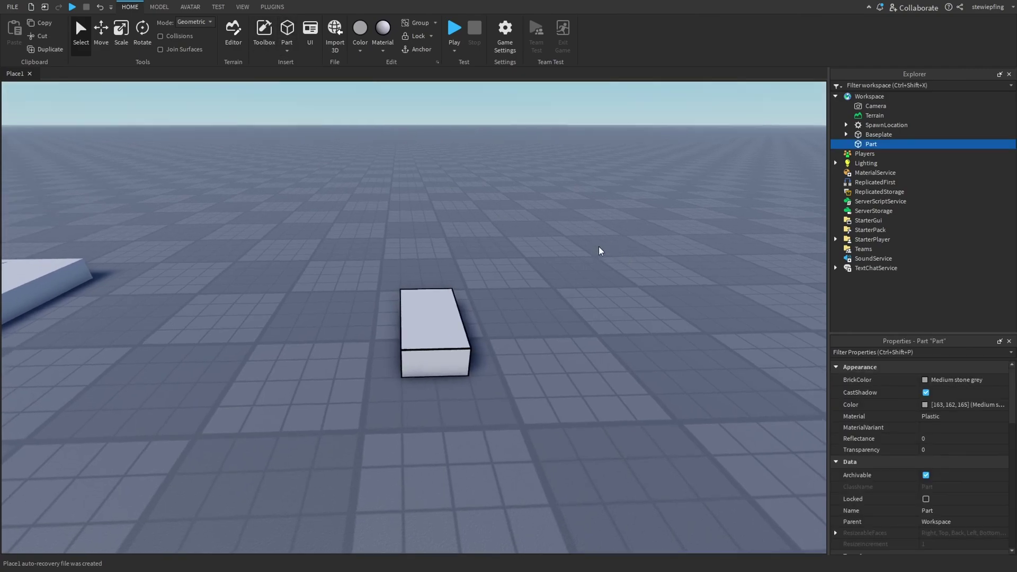
# Set the block's material to Cardboard in Properties.
pyautogui.click(945, 417)
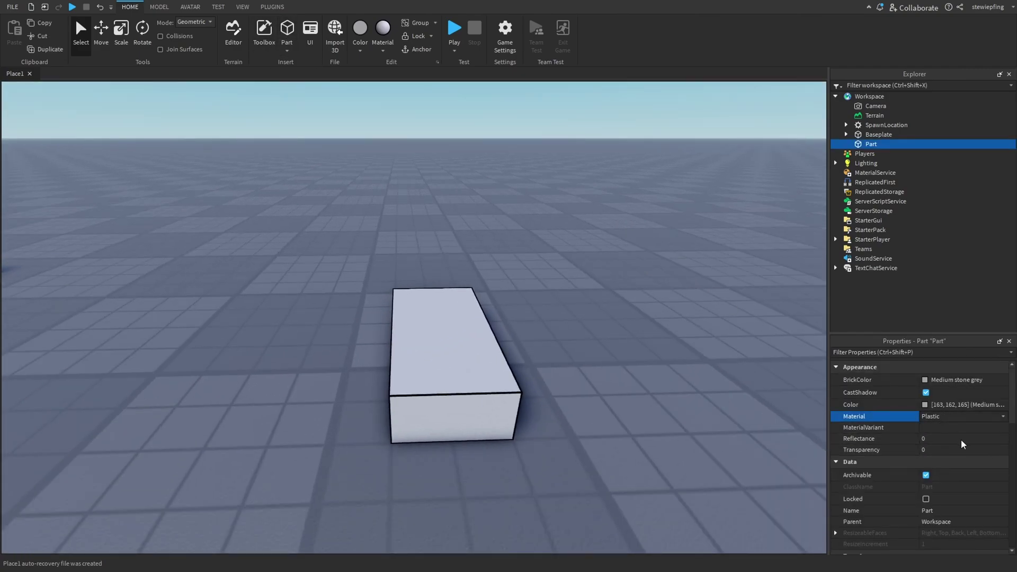
pyautogui.press('c')
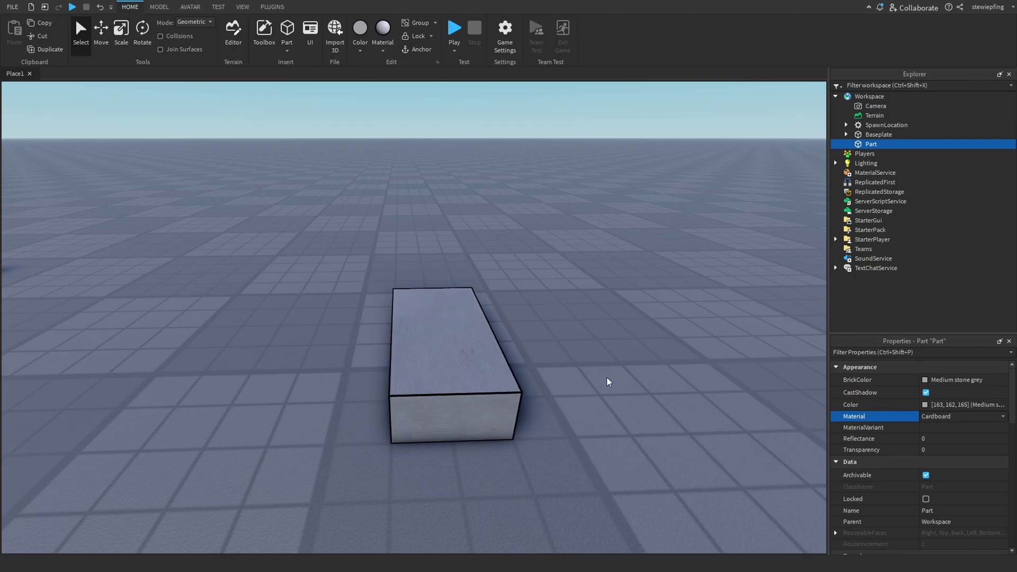
pyautogui.scroll(3, 611, 381)
pyautogui.scroll(3, 611, 376)
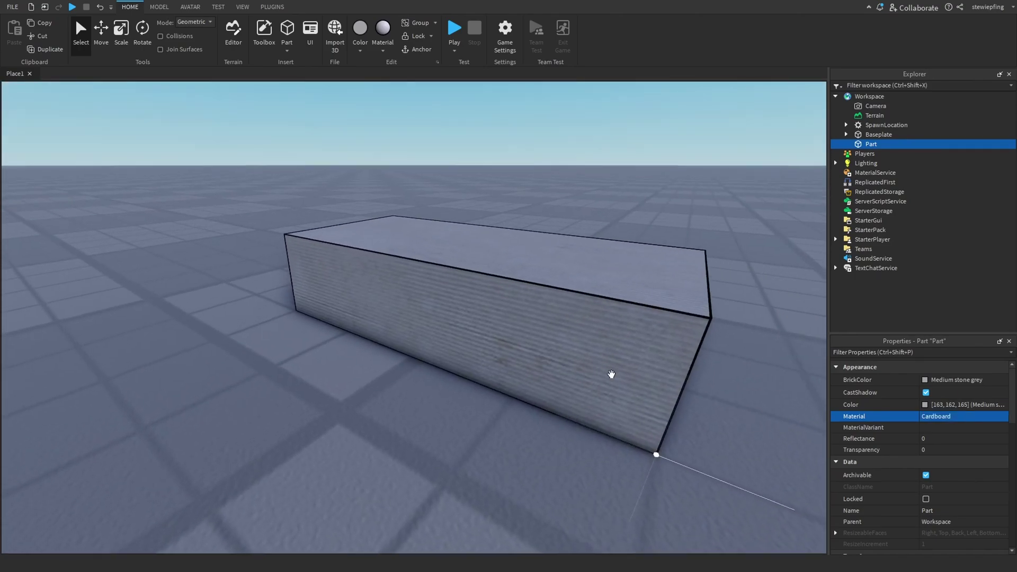
pyautogui.scroll(-3, 611, 375)
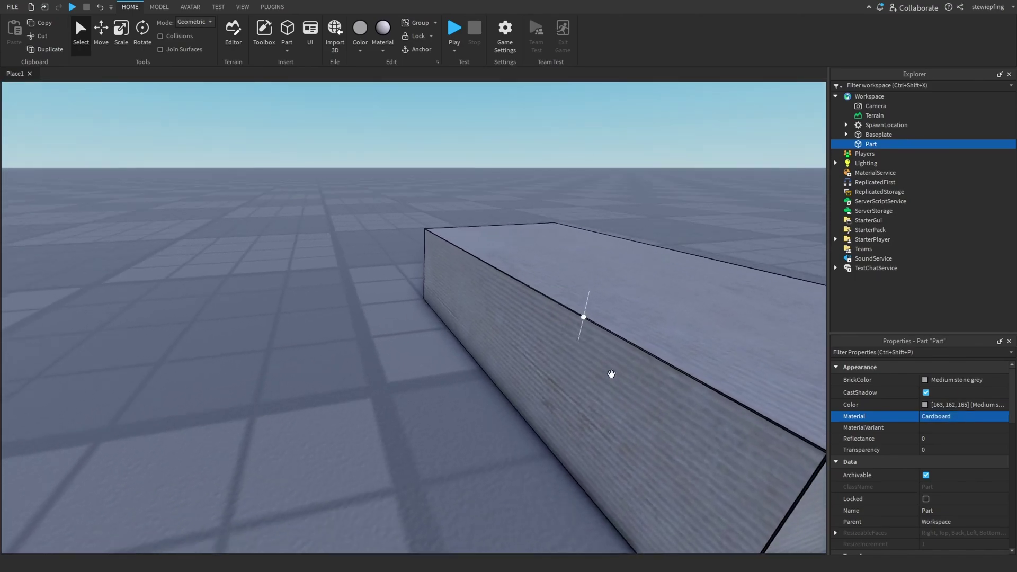
pyautogui.scroll(-5, 582, 366)
# Scale the cardboard block taller and much wider into a big box.
pyautogui.hotkey('ctrl', '3')
pyautogui.moveTo(422, 288); pyautogui.dragTo(439, 166)
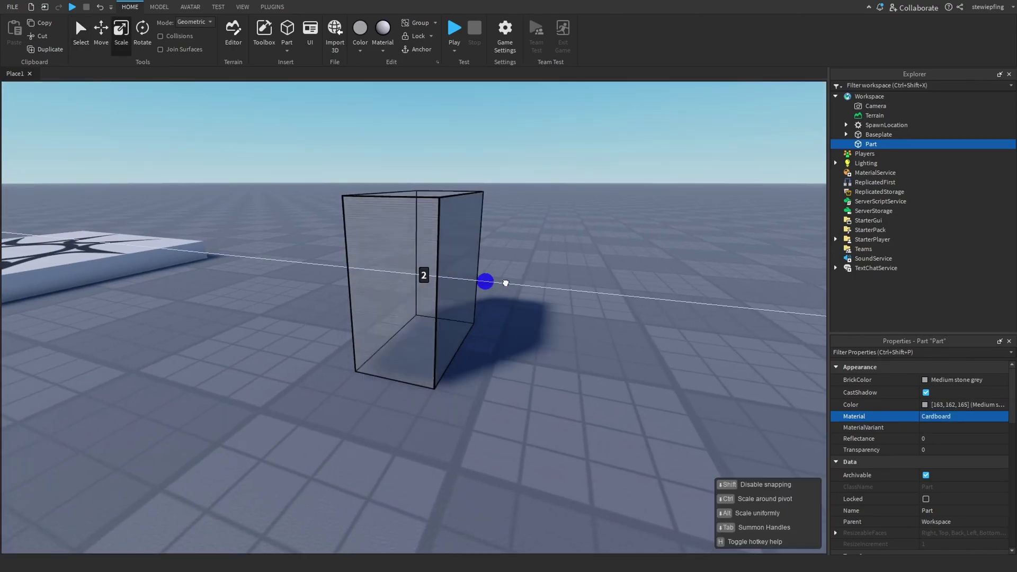
pyautogui.moveTo(485, 281); pyautogui.dragTo(734, 305)
pyautogui.press('f')
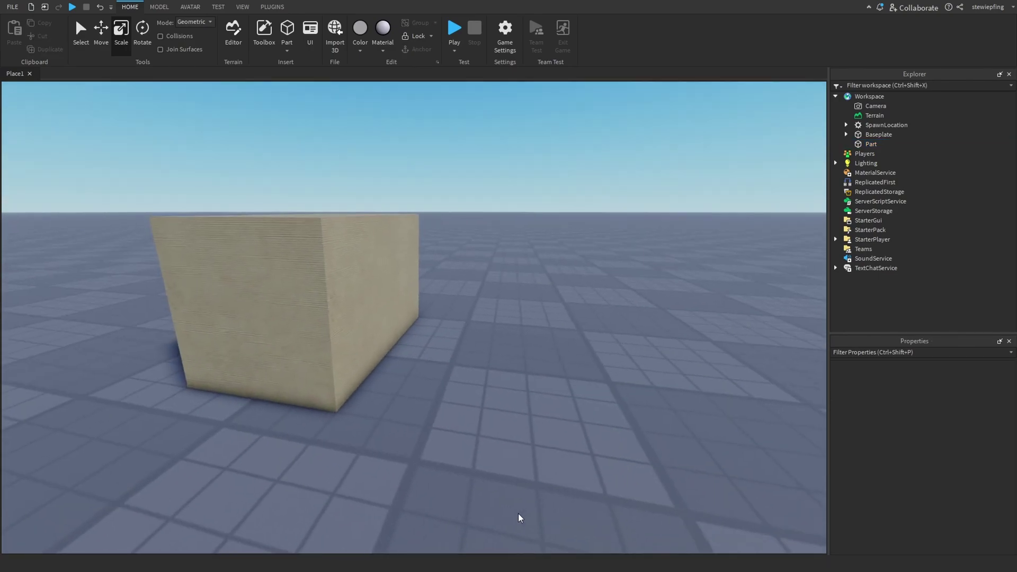
# Orbit and zoom around the cardboard cube to inspect its texture, ending facing its tan side.
pyautogui.moveTo(522, 518); pyautogui.dragTo(508, 526, button='right')
pyautogui.click(440, 395)
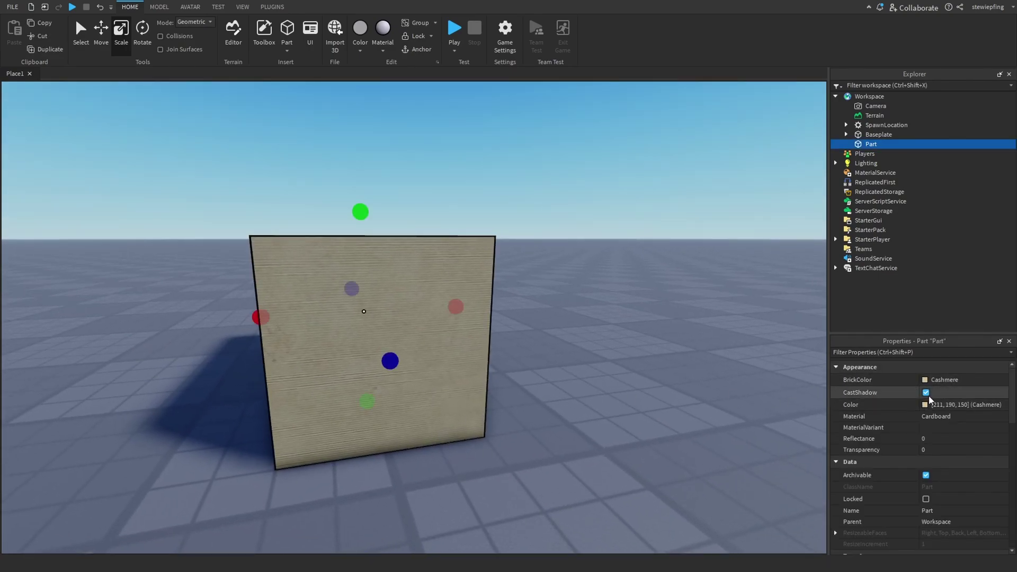
pyautogui.click(791, 348)
pyautogui.moveTo(702, 336); pyautogui.dragTo(697, 336, button='right')
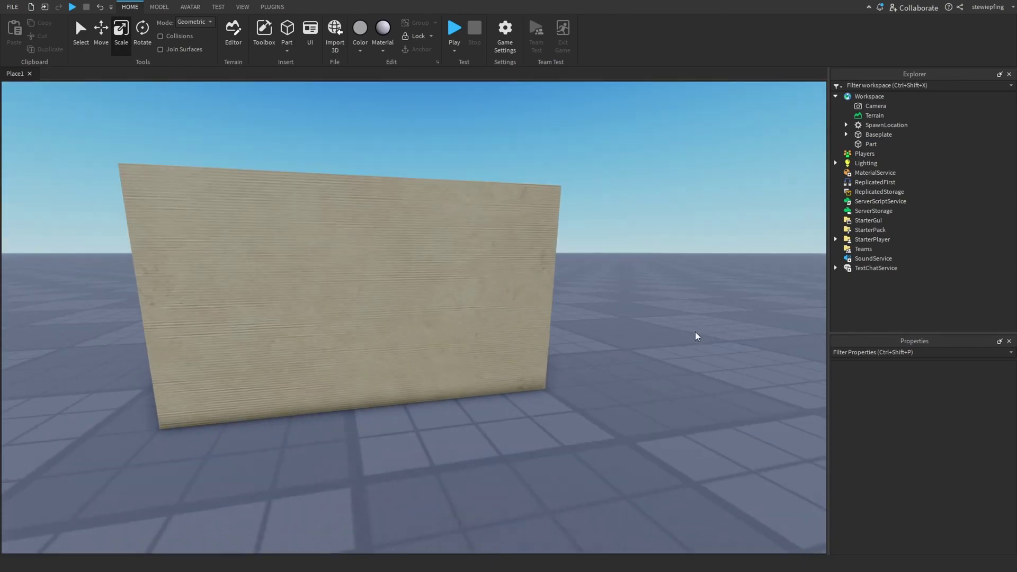
pyautogui.scroll(5, 672, 333)
pyautogui.scroll(-5, 671, 334)
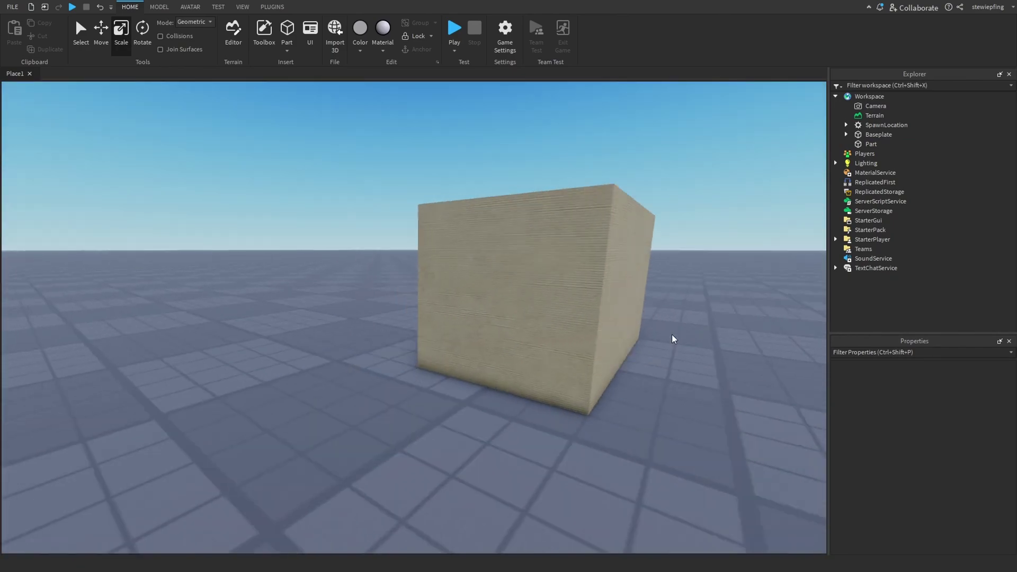
pyautogui.moveTo(671, 334)
pyautogui.mouseDown(button='right')
pyautogui.moveTo(483, 273)
pyautogui.moveTo(486, 290)
pyautogui.mouseUp(button='right')
pyautogui.scroll(-3, 486, 281)
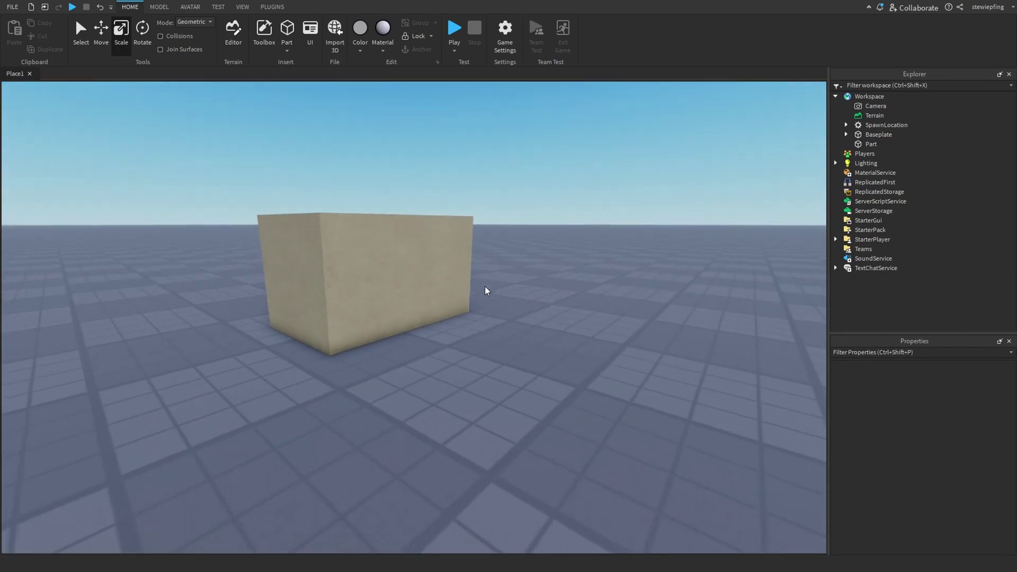
pyautogui.click(486, 291)
pyautogui.press('f')
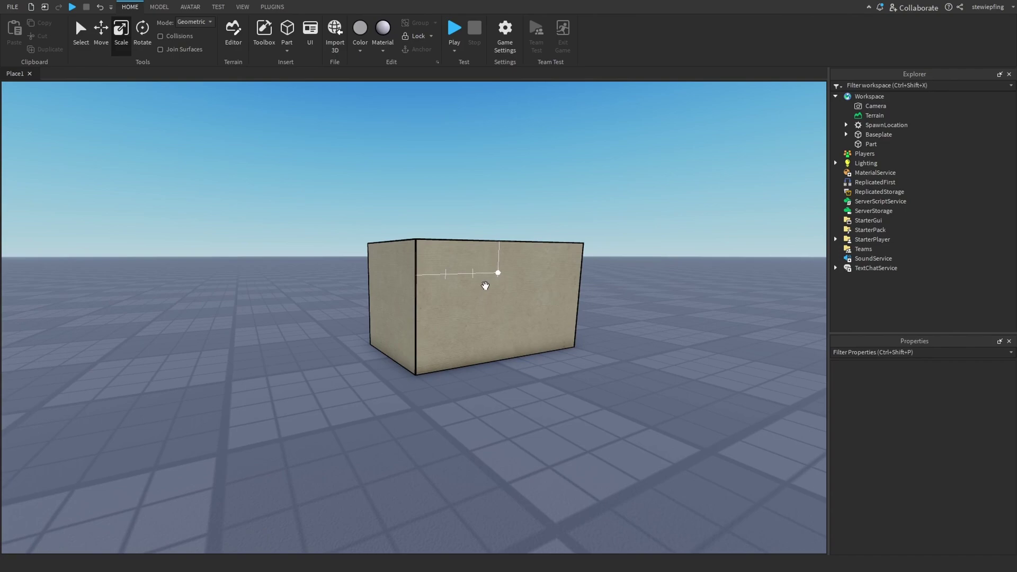
pyautogui.moveTo(486, 286); pyautogui.dragTo(483, 282, button='right')
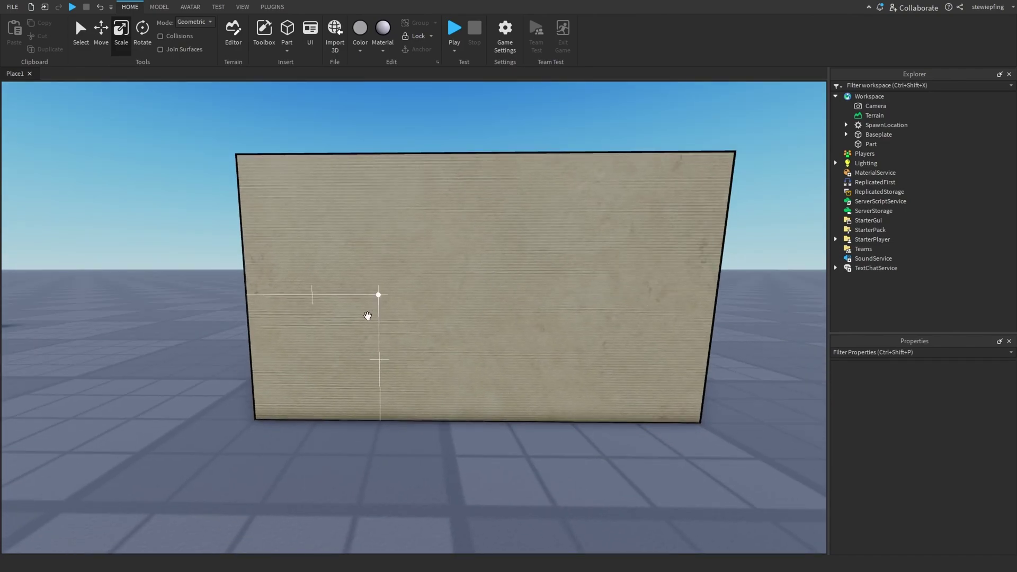
pyautogui.moveTo(391, 263)
pyautogui.mouseDown(button='right')
pyautogui.moveTo(370, 257)
pyautogui.moveTo(431, 255)
pyautogui.mouseUp(button='right')
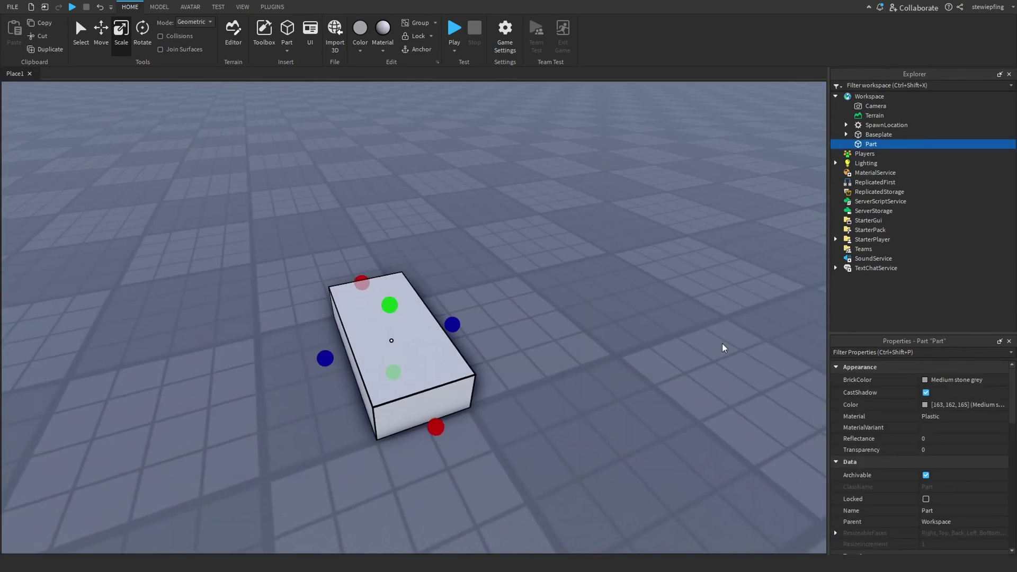
# Give the flat slab Carpet material and duplicate it into a second slab.
pyautogui.click(941, 421)
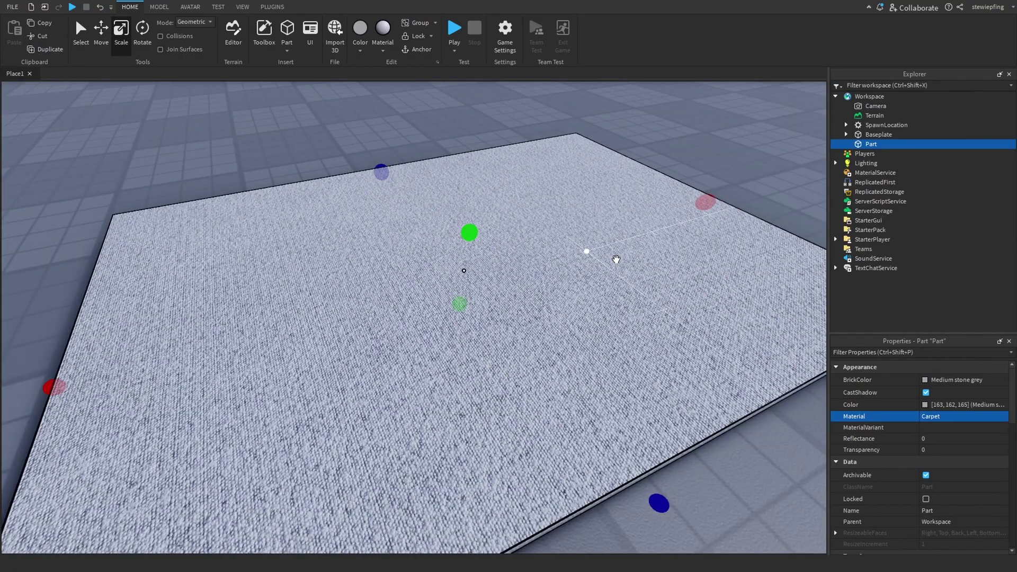
pyautogui.scroll(-5, 616, 259)
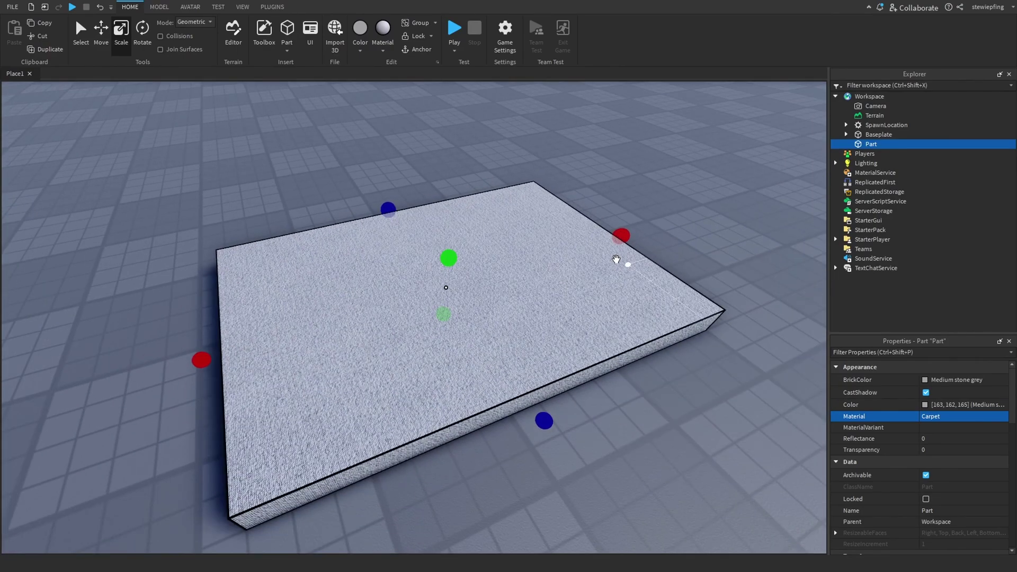
pyautogui.moveTo(616, 259)
pyautogui.mouseDown(button='right')
pyautogui.moveTo(495, 291)
pyautogui.moveTo(498, 302)
pyautogui.mouseUp(button='right')
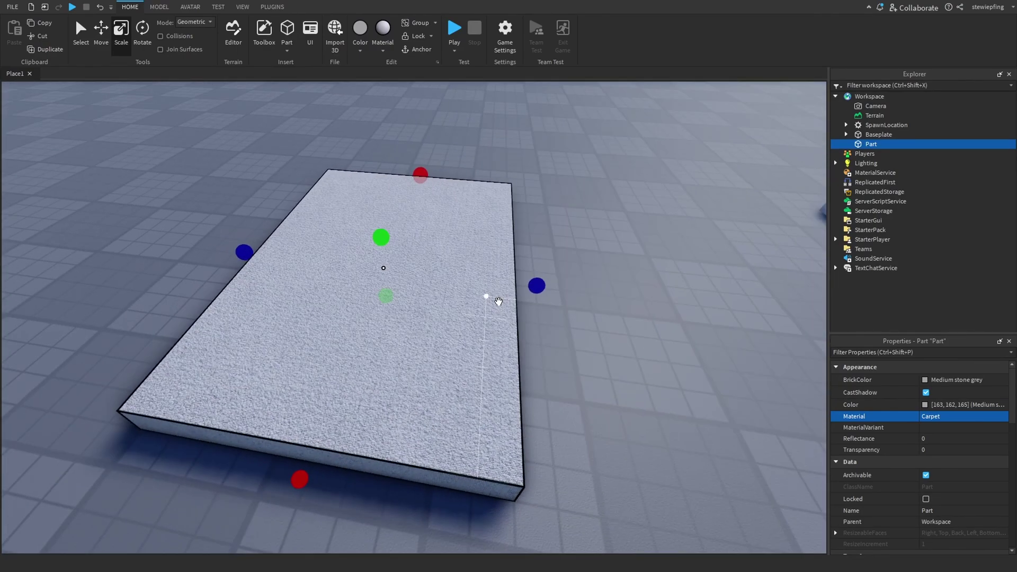
pyautogui.press('a')
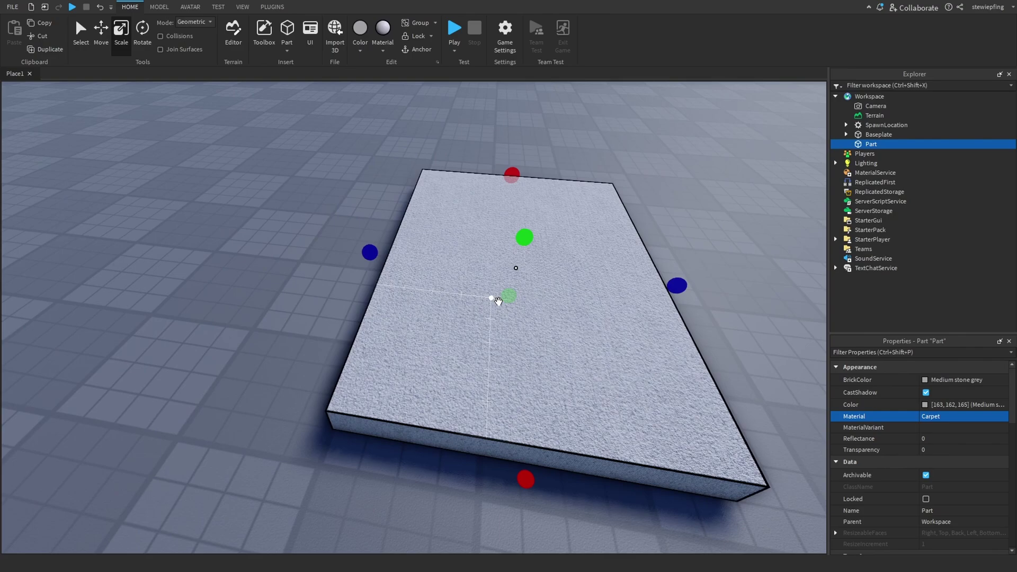
pyautogui.moveTo(404, 288); pyautogui.dragTo(404, 291, button='right')
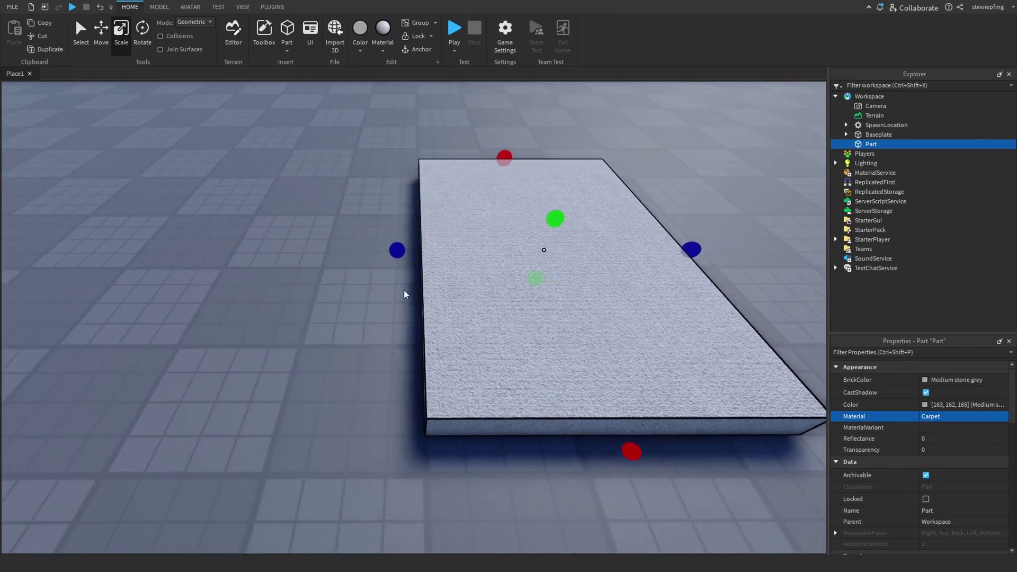
pyautogui.hotkey('ctrl', 'd')
pyautogui.hotkey('ctrl', '2')
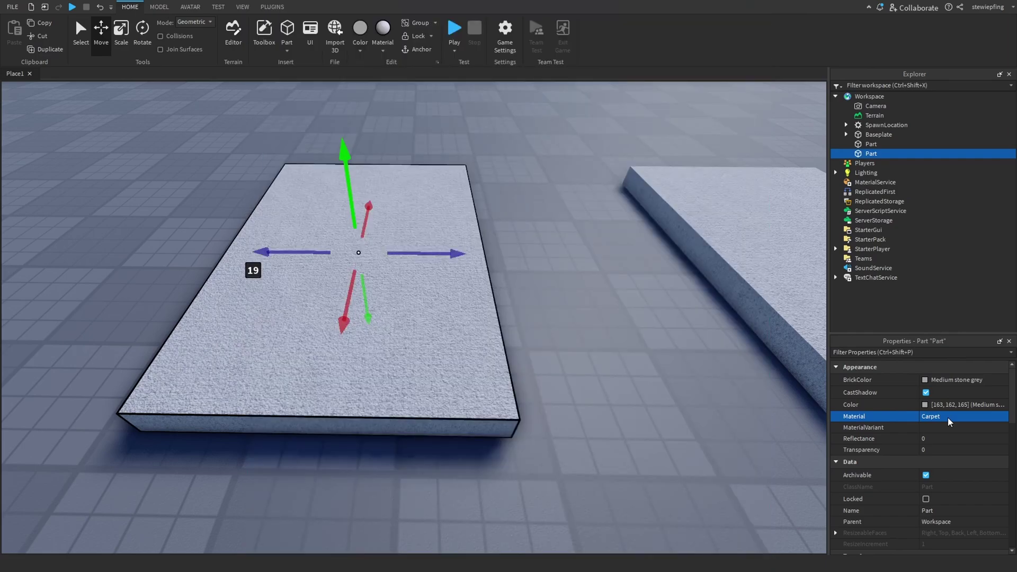
# Change the copied slab to Fabric and slide it against the Carpet slab.
pyautogui.click(949, 422)
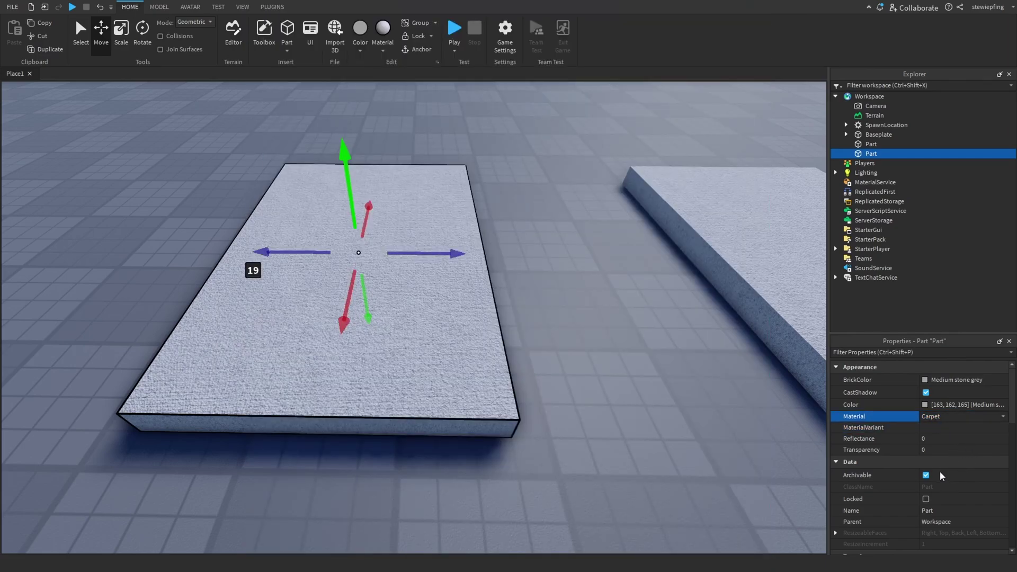
pyautogui.press('f')
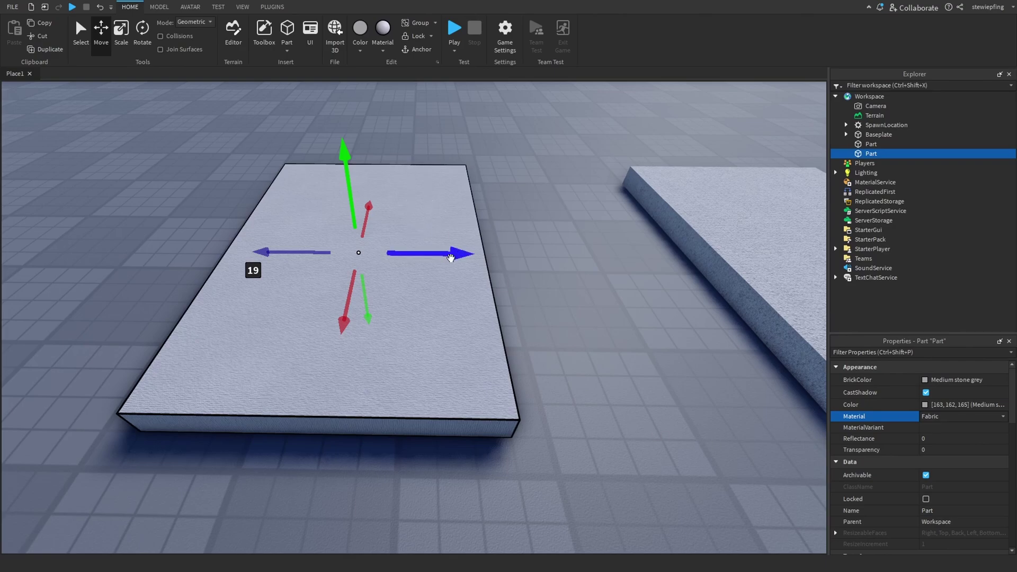
pyautogui.moveTo(450, 258); pyautogui.dragTo(587, 291)
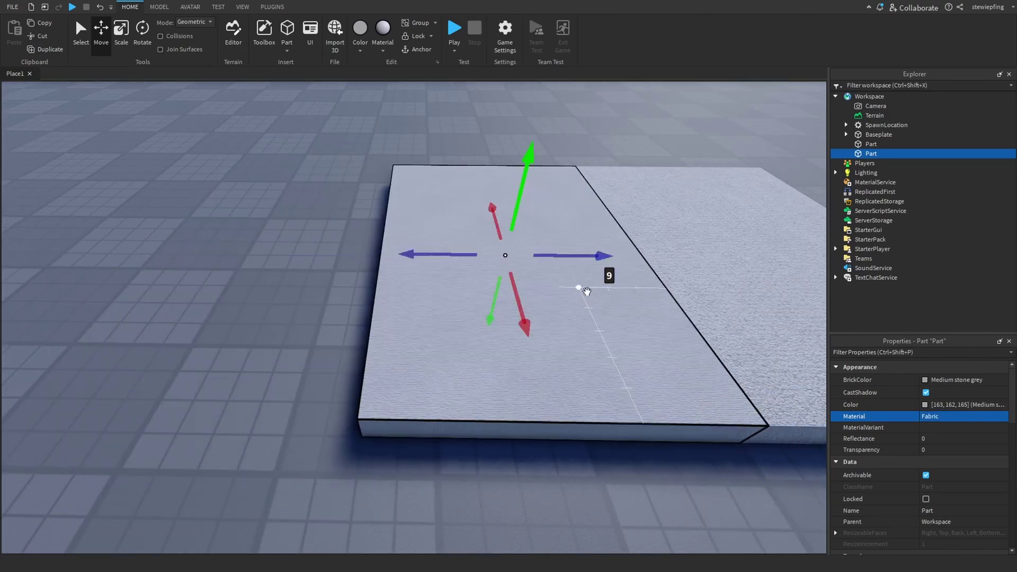
pyautogui.scroll(-3, 587, 291)
# Select each slab in turn and zoom in and out to compare Carpet and Fabric.
pyautogui.click(587, 118)
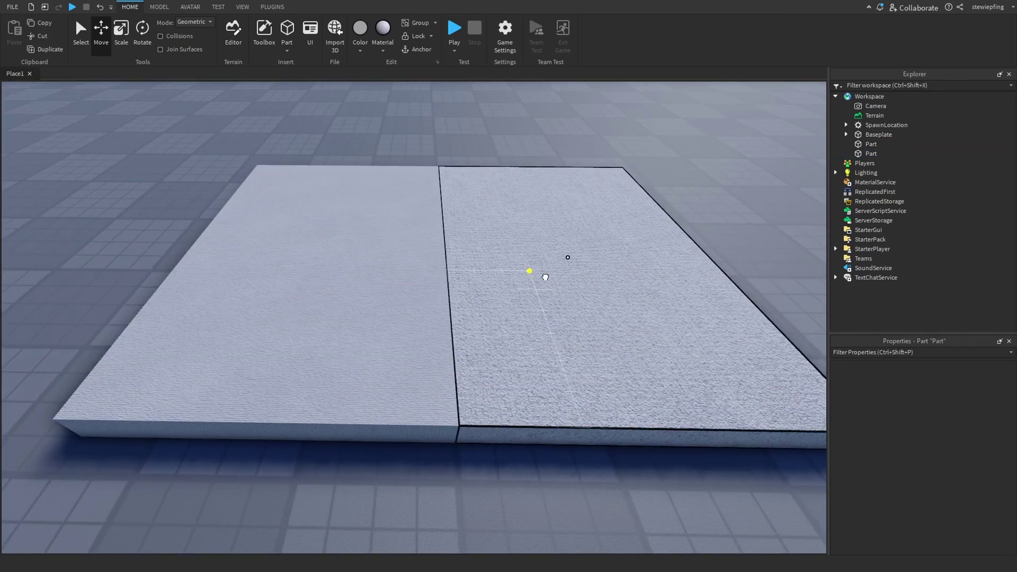
pyautogui.click(545, 277)
pyautogui.click(318, 325)
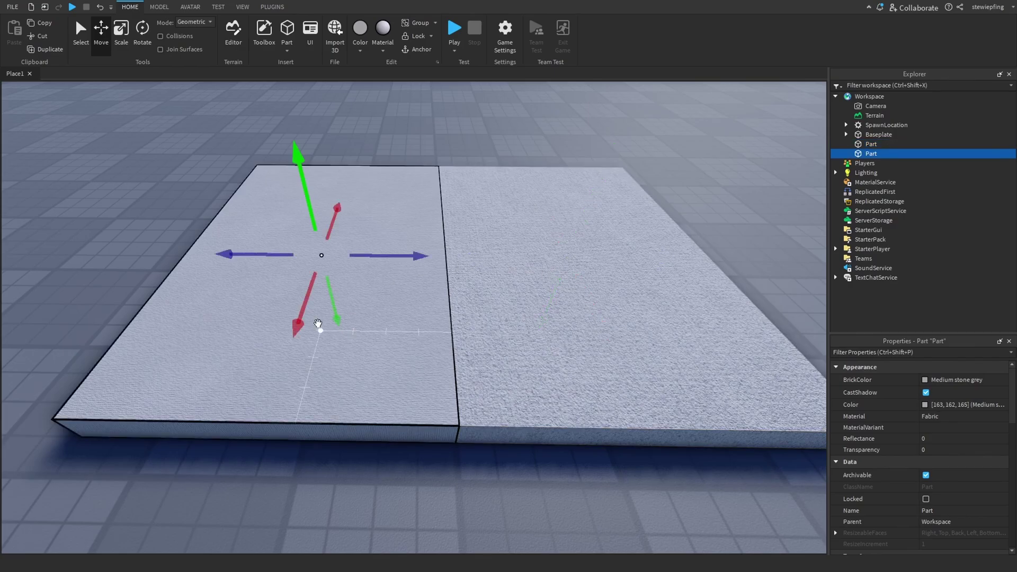
pyautogui.click(623, 149)
pyautogui.scroll(5, 624, 148)
pyautogui.scroll(4, 630, 146)
pyautogui.scroll(4, 633, 144)
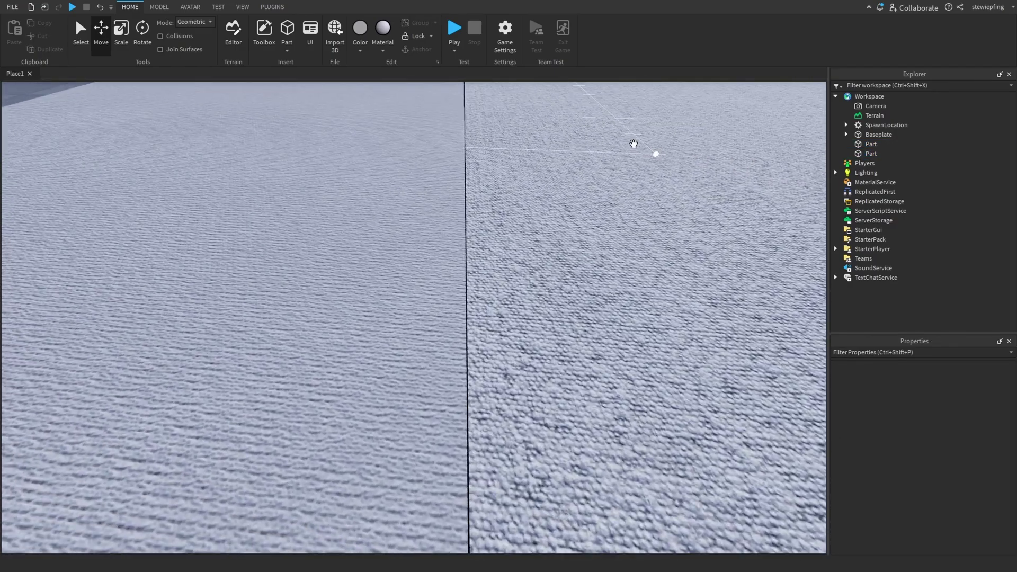
pyautogui.scroll(-5, 634, 143)
pyautogui.scroll(-1, 608, 193)
pyautogui.scroll(6, 557, 215)
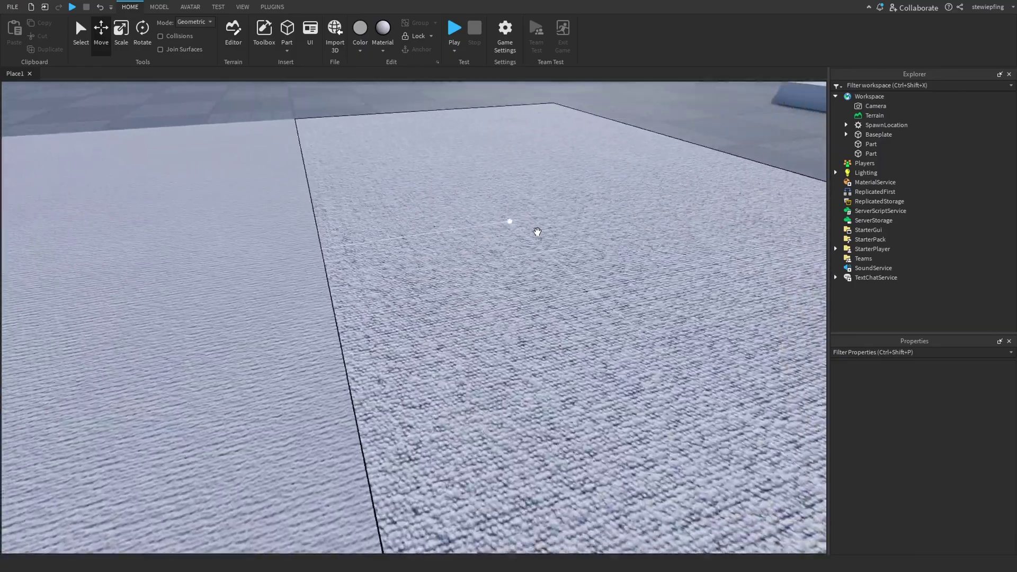
pyautogui.scroll(2, 509, 222)
pyautogui.scroll(-3, 537, 231)
pyautogui.scroll(-4, 431, 325)
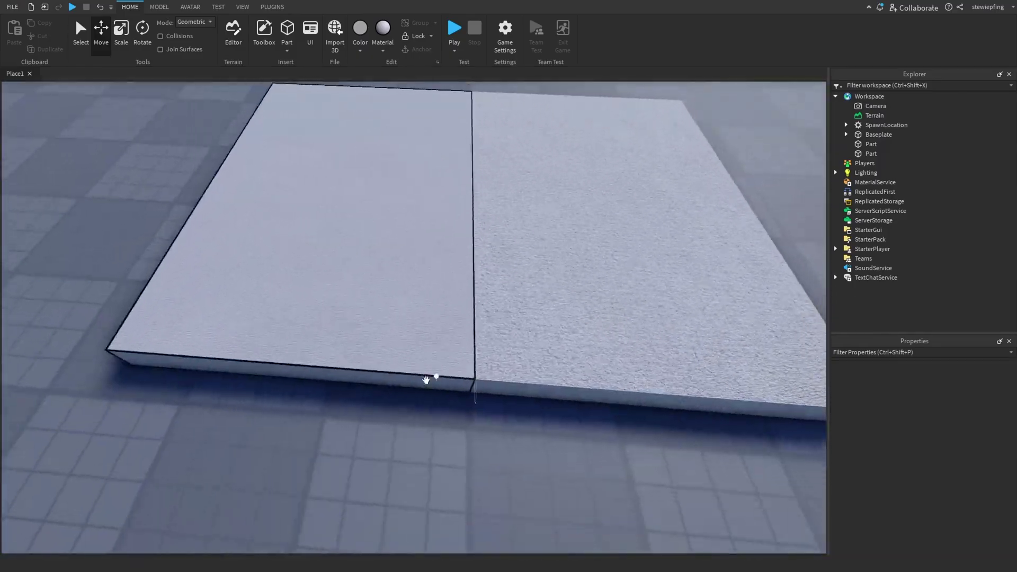
# Orbit around both slabs from higher and lower angles to compare their textures.
pyautogui.moveTo(427, 380); pyautogui.dragTo(345, 431, button='right')
pyautogui.scroll(-3, 469, 382)
pyautogui.scroll(5, 603, 484)
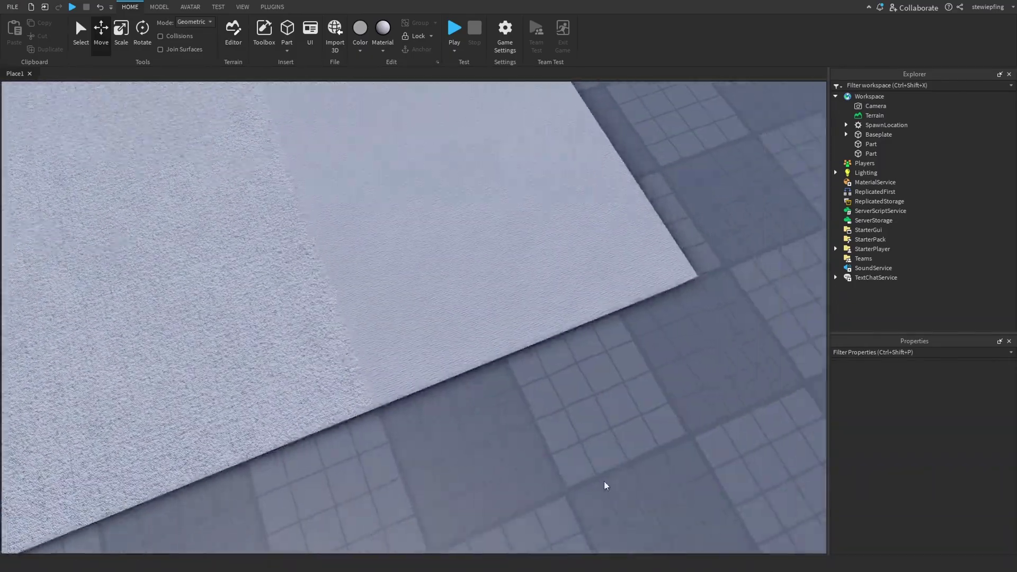
pyautogui.scroll(3, 589, 508)
pyautogui.moveTo(589, 507); pyautogui.dragTo(446, 458, button='right')
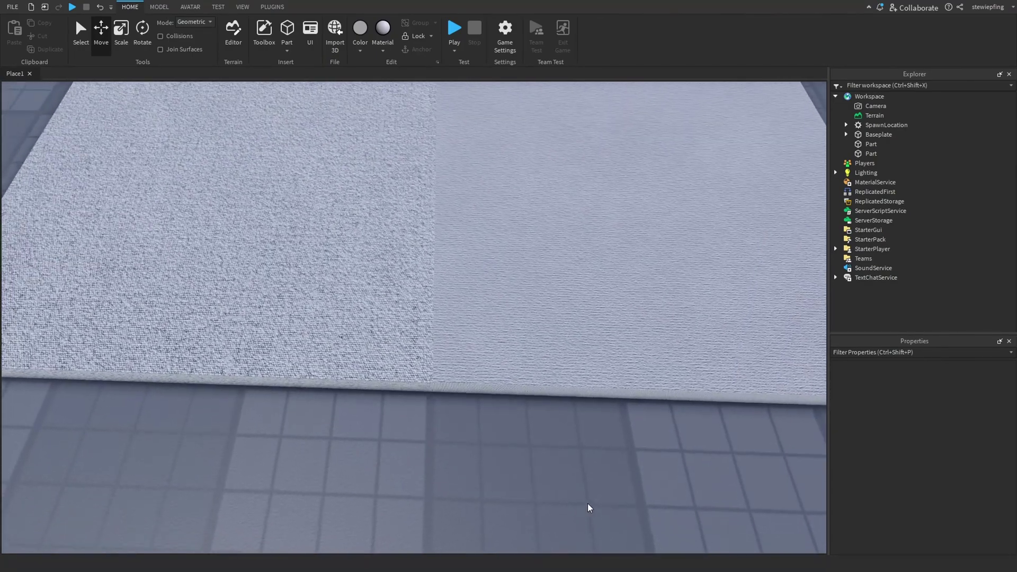
pyautogui.scroll(-5, 447, 458)
pyautogui.moveTo(481, 244); pyautogui.dragTo(334, 297, button='right')
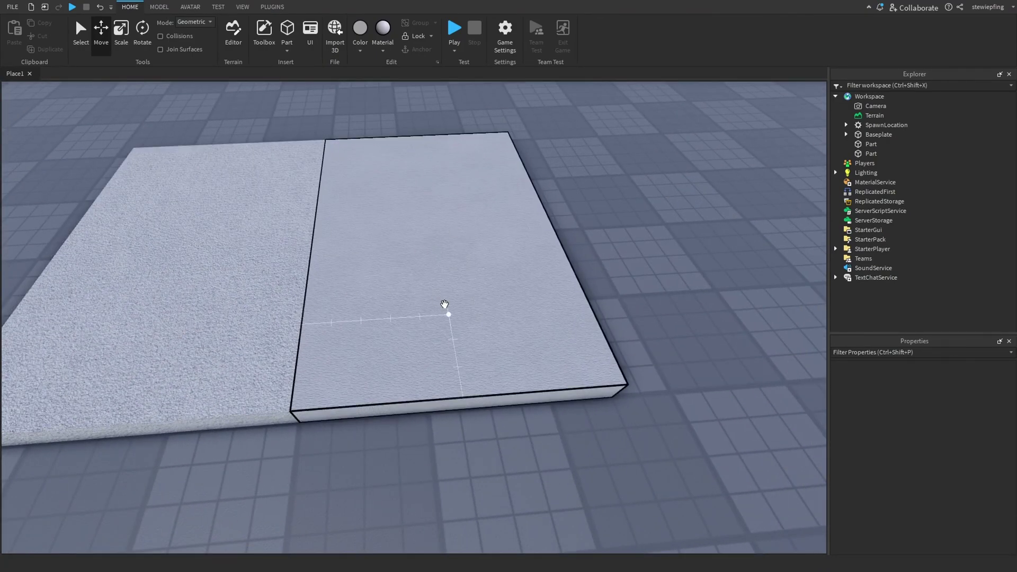
pyautogui.click(444, 304)
pyautogui.moveTo(445, 305)
pyautogui.mouseDown(button='right')
pyautogui.moveTo(527, 272)
pyautogui.moveTo(518, 288)
pyautogui.mouseUp(button='right')
pyautogui.scroll(5, 530, 286)
pyautogui.scroll(-5, 383, 318)
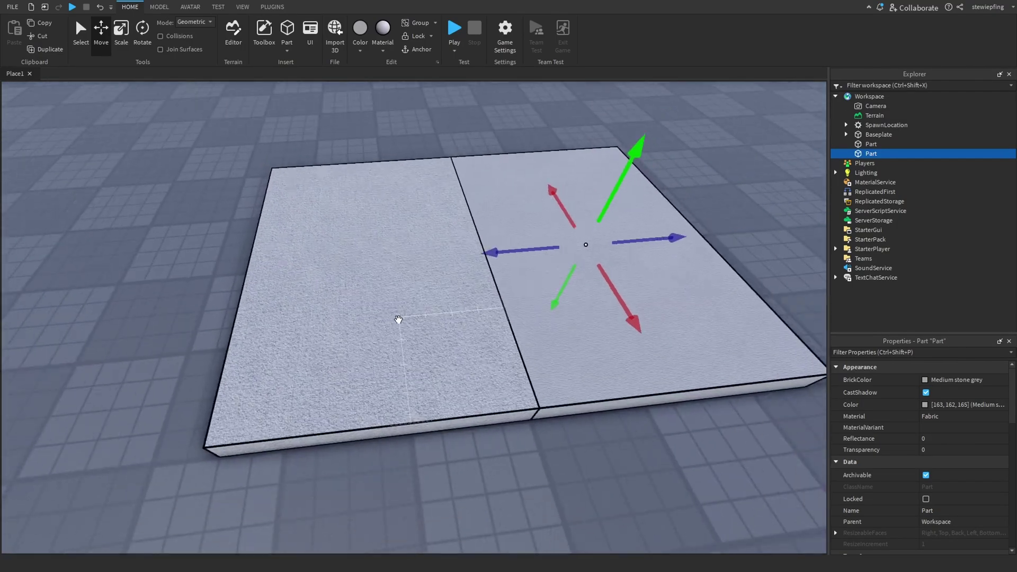
pyautogui.scroll(-2, 398, 318)
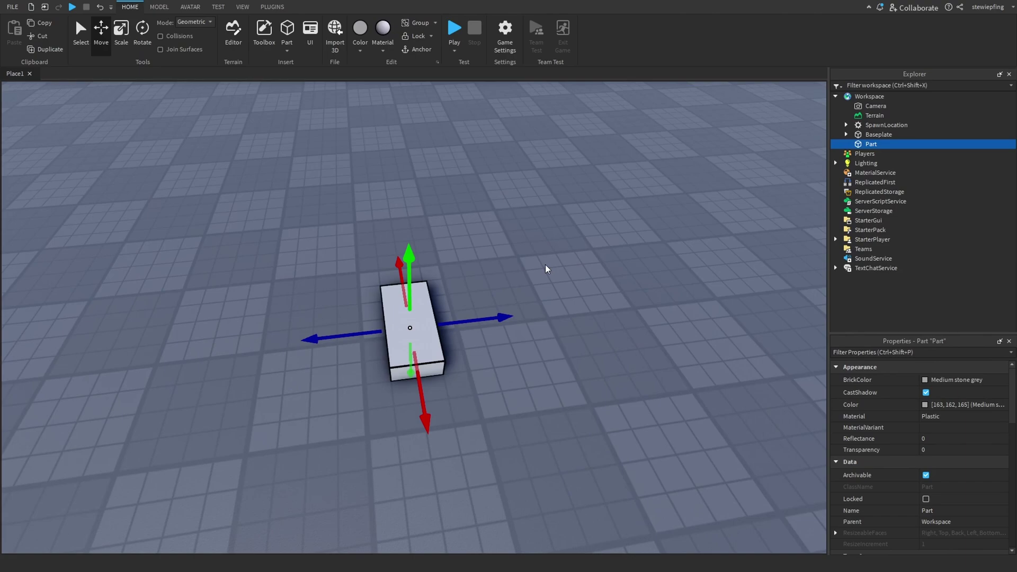
# Set the new part's material to RoofShingles.
pyautogui.moveTo(547, 269)
pyautogui.mouseDown(button='right')
pyautogui.moveTo(543, 289)
pyautogui.moveTo(566, 281)
pyautogui.mouseUp(button='right')
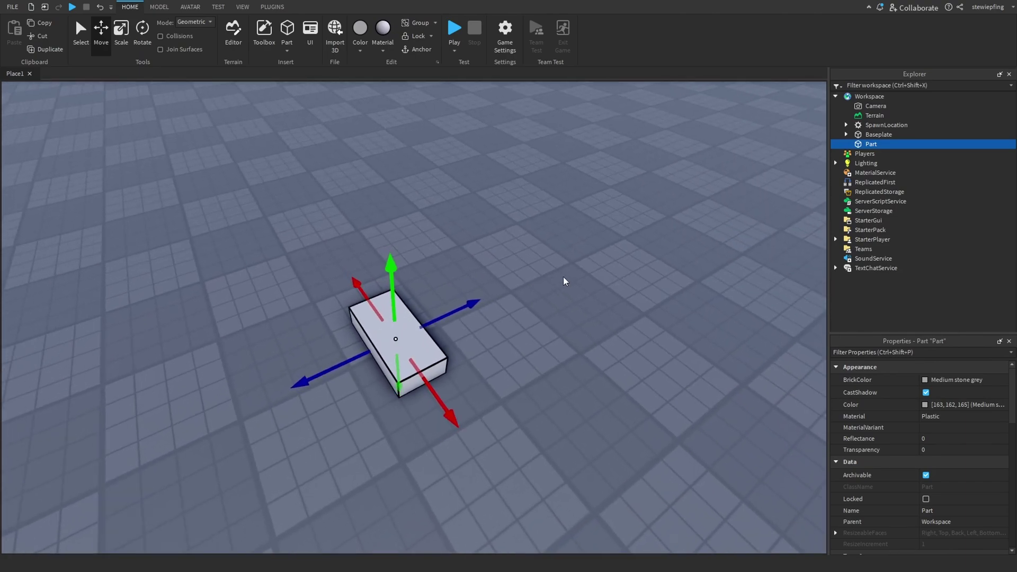
pyautogui.click(945, 420)
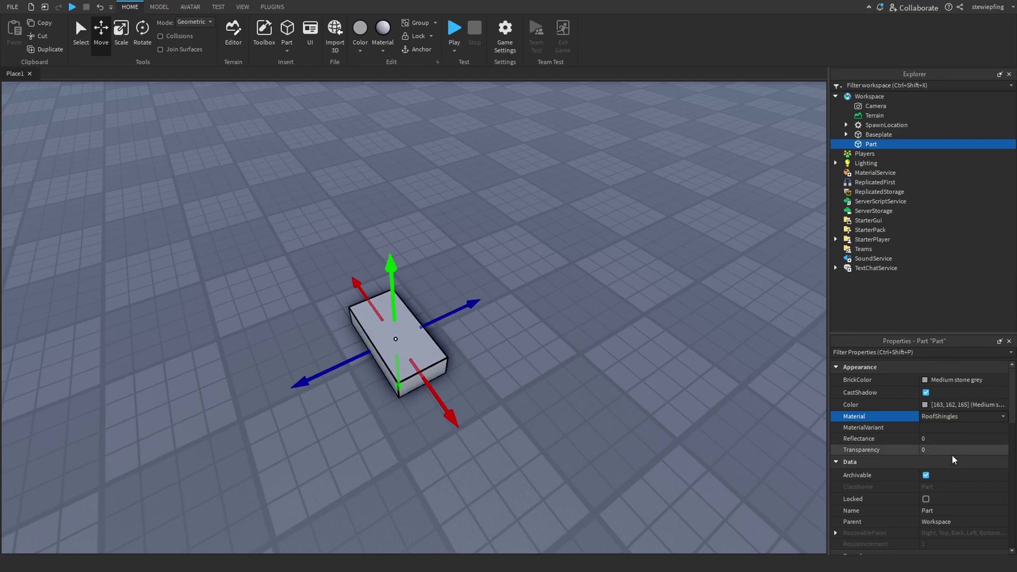
pyautogui.press('f')
# Scale the shingle part into a much wider, longer slab, orbiting to check it.
pyautogui.hotkey('ctrl', '3')
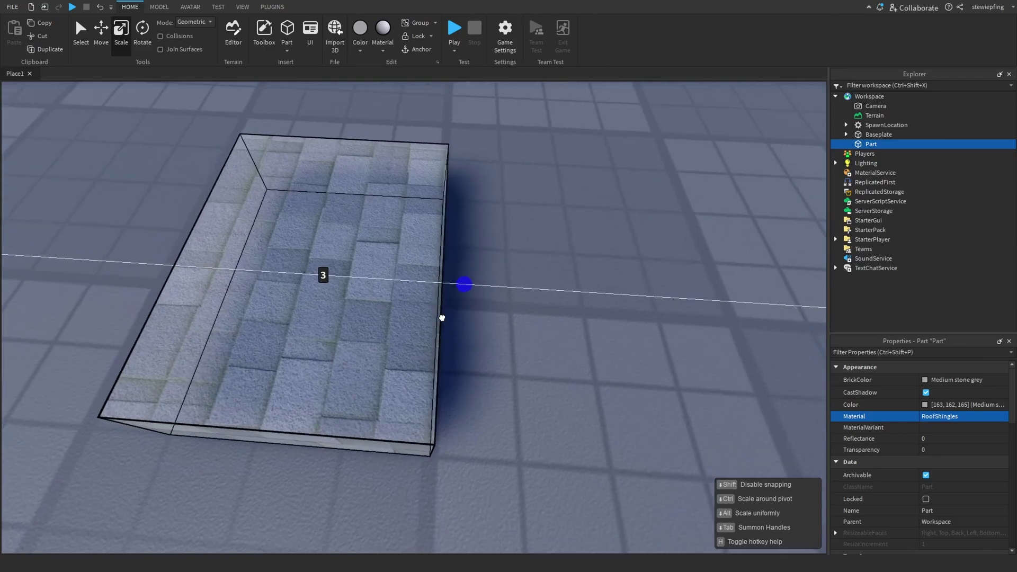
pyautogui.moveTo(463, 284); pyautogui.dragTo(769, 295)
pyautogui.moveTo(770, 295); pyautogui.dragTo(541, 305, button='right')
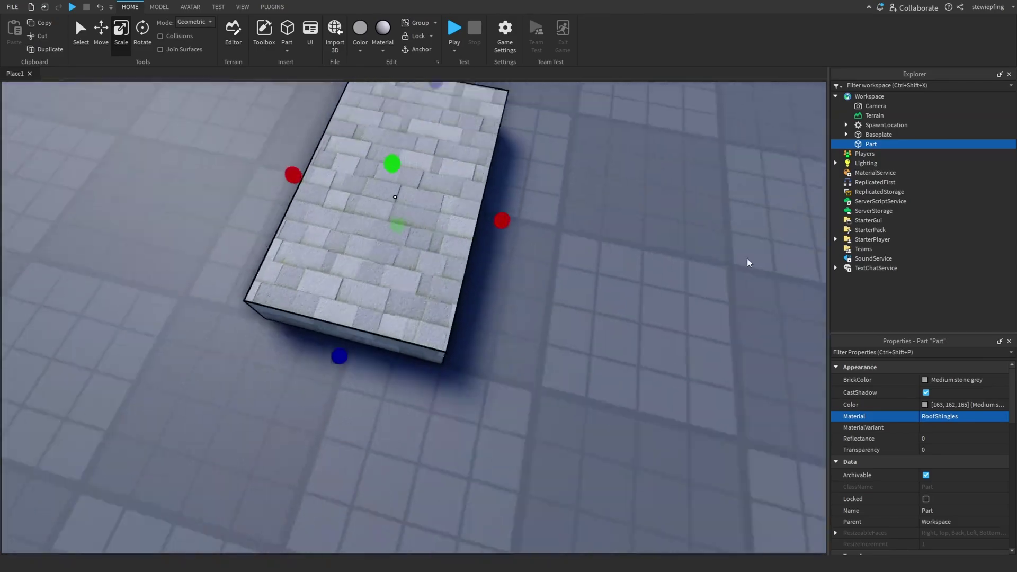
pyautogui.scroll(-5, 454, 329)
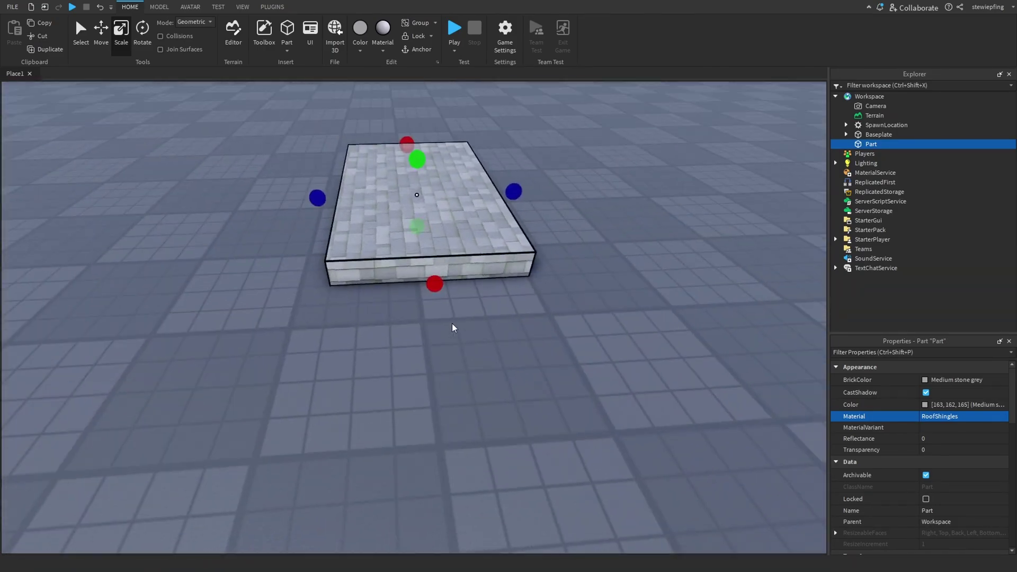
pyautogui.scroll(5, 452, 323)
pyautogui.moveTo(420, 302); pyautogui.dragTo(443, 314)
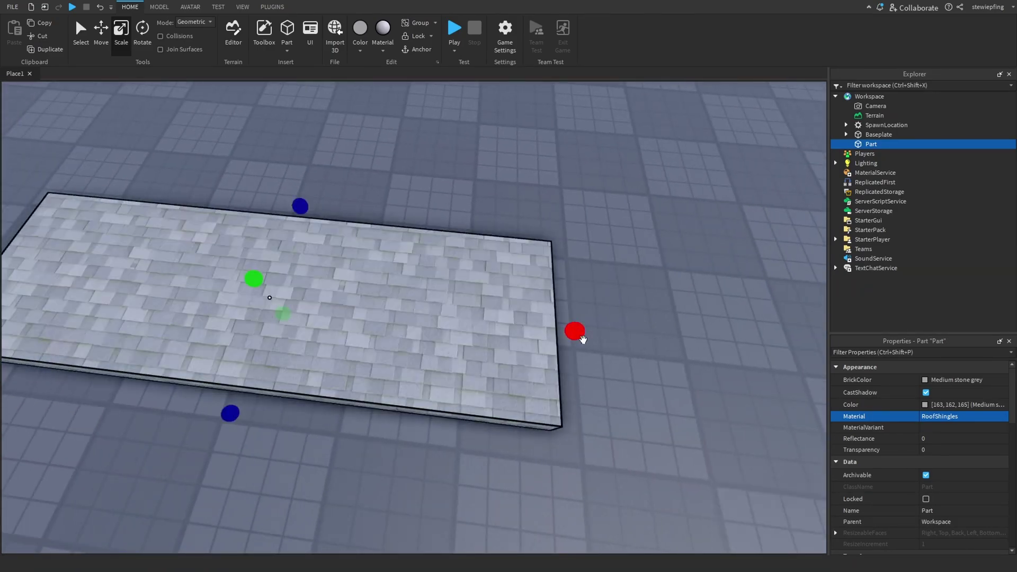
pyautogui.moveTo(583, 339); pyautogui.dragTo(475, 295, button='right')
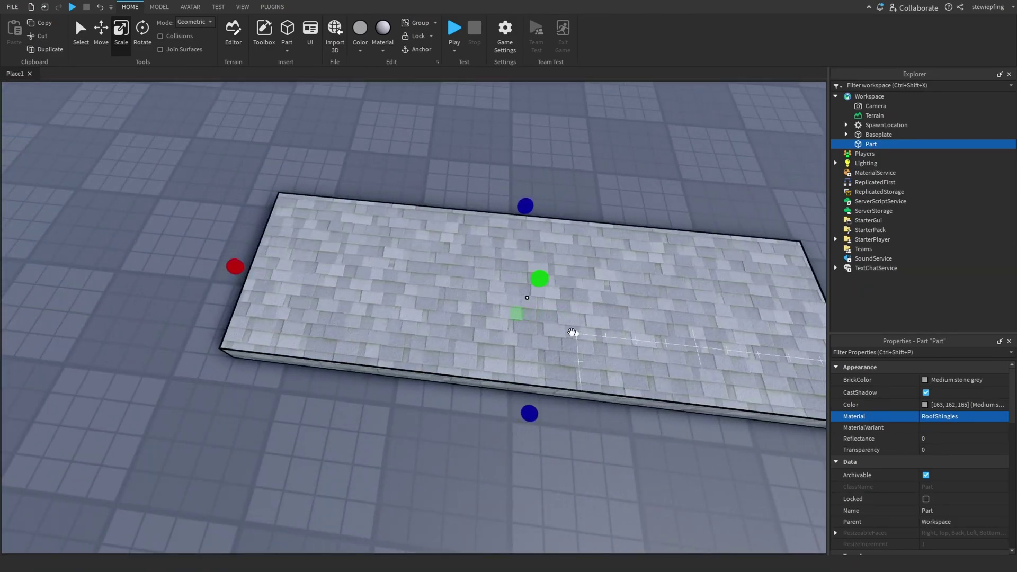
pyautogui.scroll(5, 425, 337)
pyautogui.scroll(-4, 425, 337)
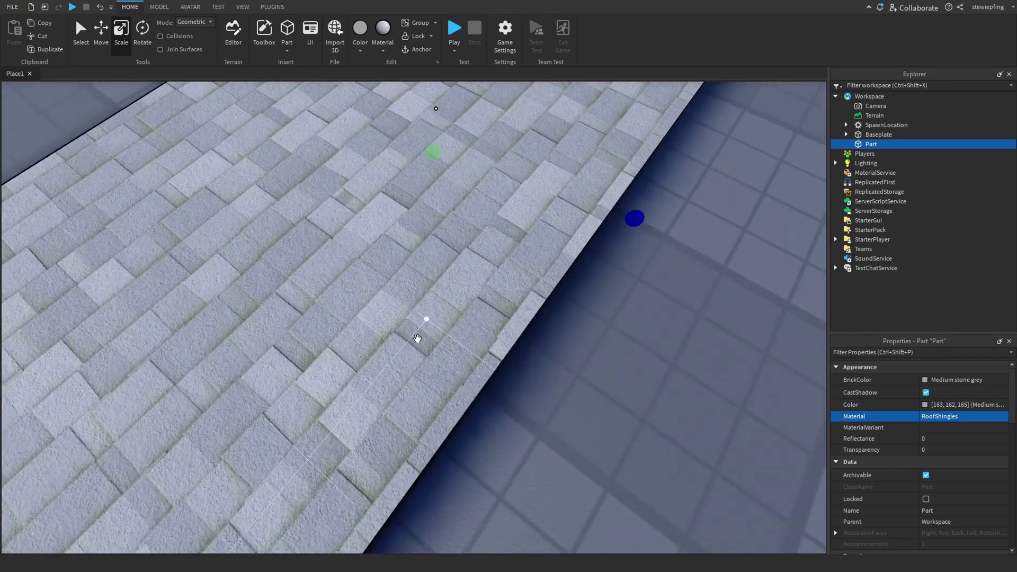
pyautogui.moveTo(416, 336)
pyautogui.mouseDown(button='right')
pyautogui.moveTo(381, 341)
pyautogui.moveTo(411, 204)
pyautogui.mouseUp(button='right')
pyautogui.scroll(4, 389, 343)
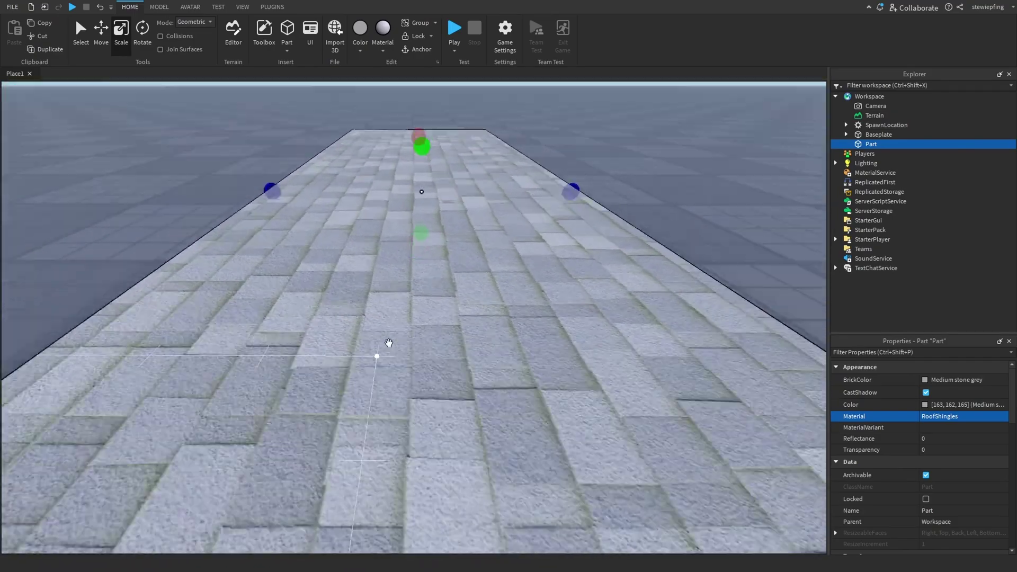
pyautogui.scroll(-3, 385, 351)
pyautogui.moveTo(492, 194); pyautogui.dragTo(613, 202, button='right')
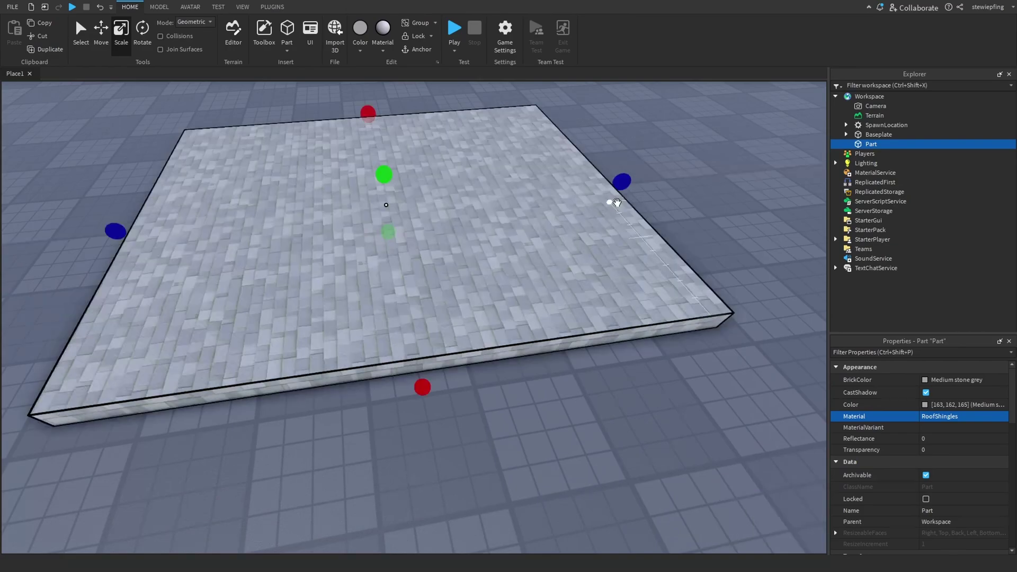
pyautogui.scroll(3, 612, 202)
# Set the slab's BrickColor to Dark stone grey and make it slightly narrower.
pyautogui.click(953, 380)
pyautogui.click(891, 534)
pyautogui.hotkey('ctrl', 'z')
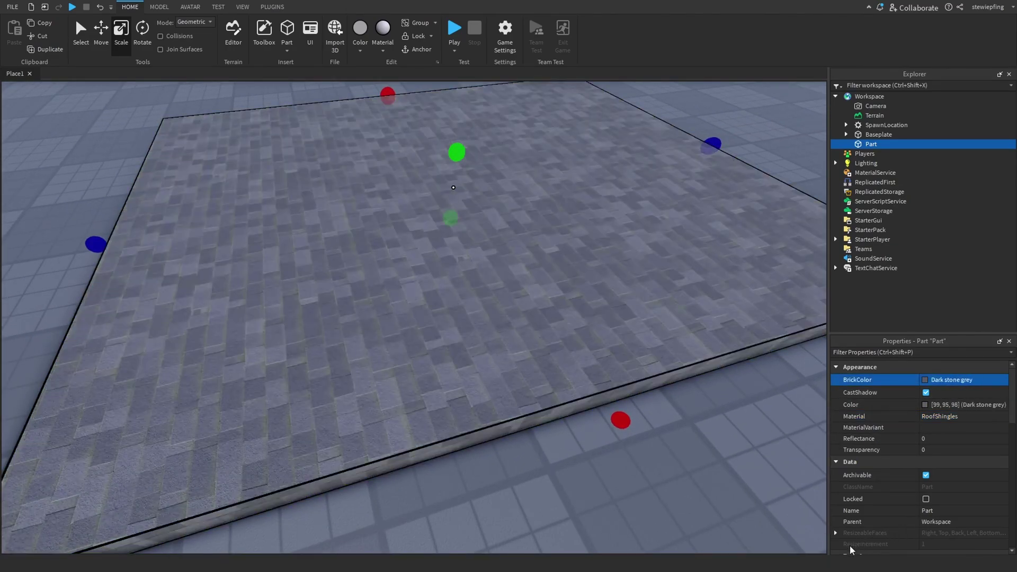
pyautogui.hotkey('ctrl', 'z')
pyautogui.hotkey('ctrl', 'z')
pyautogui.scroll(-3, 601, 434)
pyautogui.moveTo(601, 433); pyautogui.dragTo(722, 311, button='right')
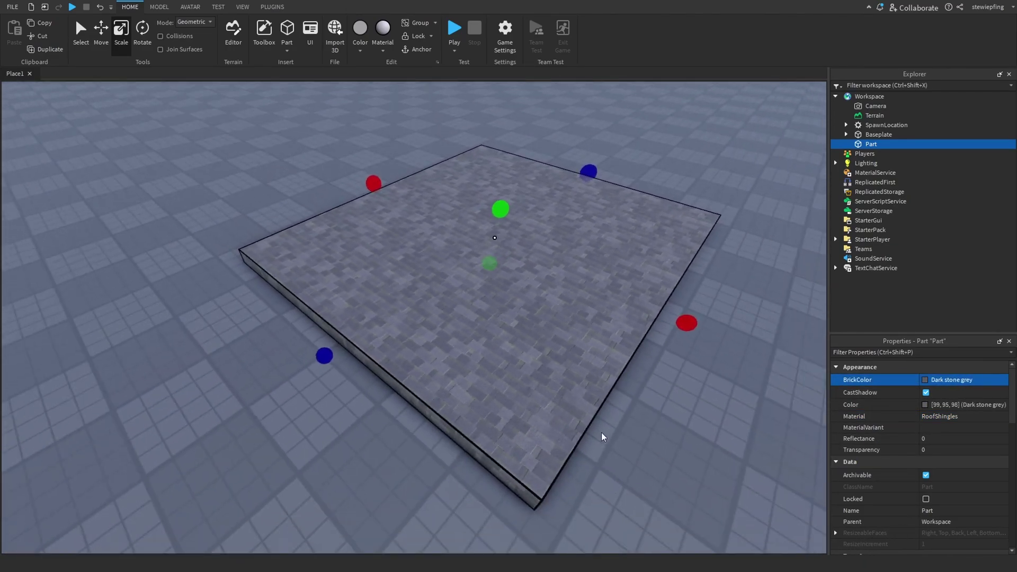
pyautogui.moveTo(710, 307); pyautogui.dragTo(556, 312)
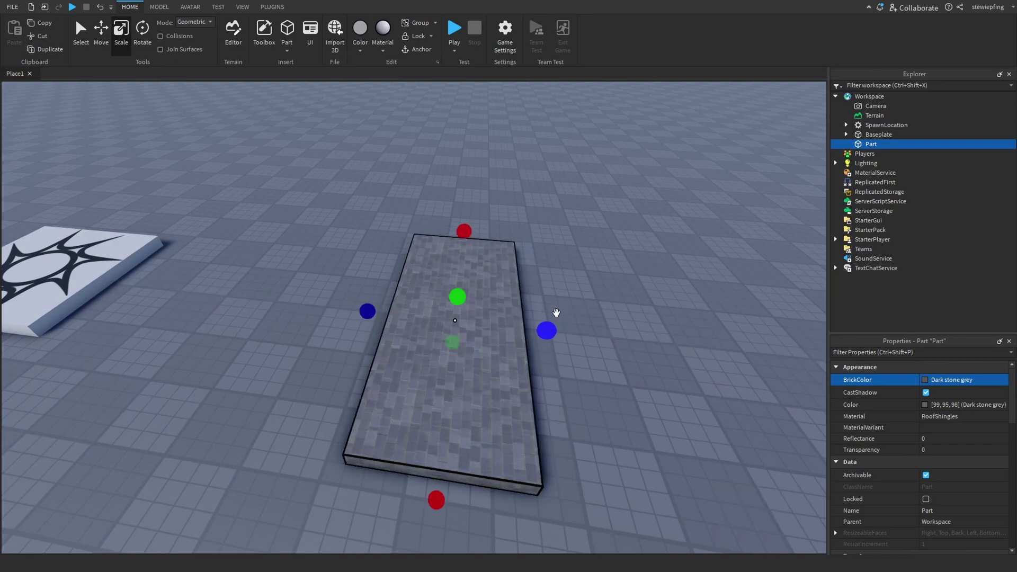
pyautogui.moveTo(556, 313); pyautogui.dragTo(556, 318, button='right')
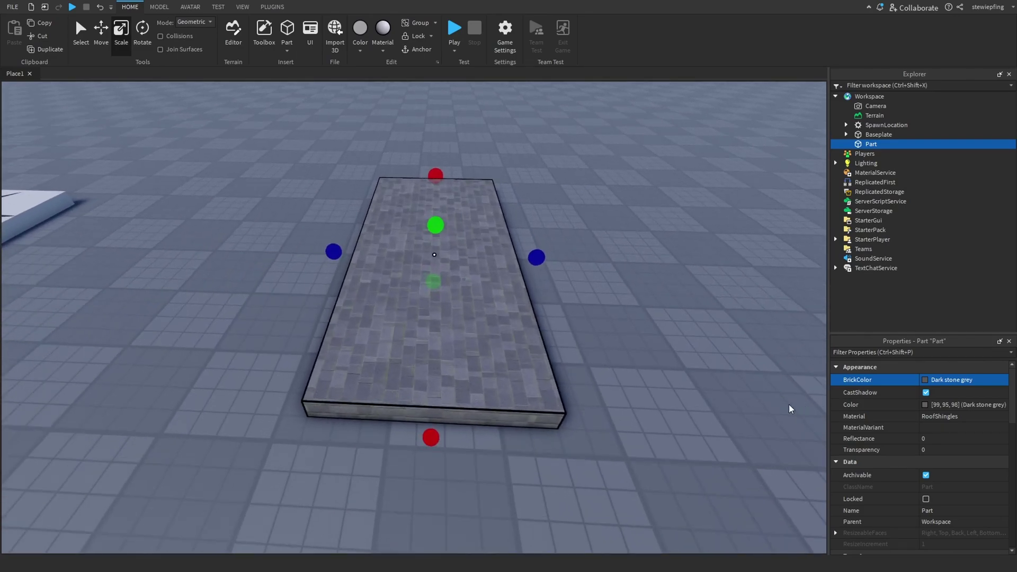
pyautogui.click(952, 418)
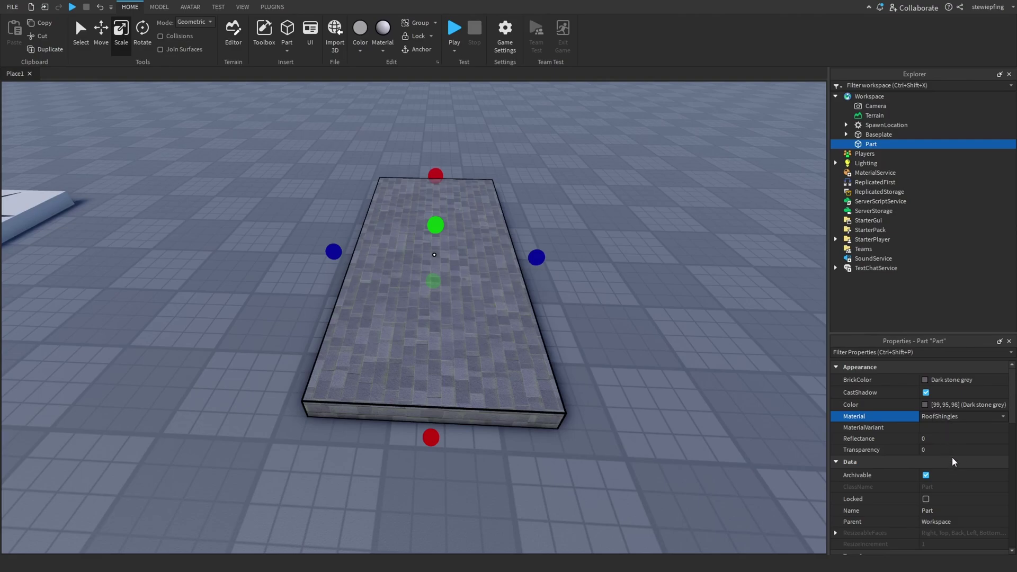
# Switch the slab's material to ClayRoofTiles and orbit around it.
pyautogui.press('Up')
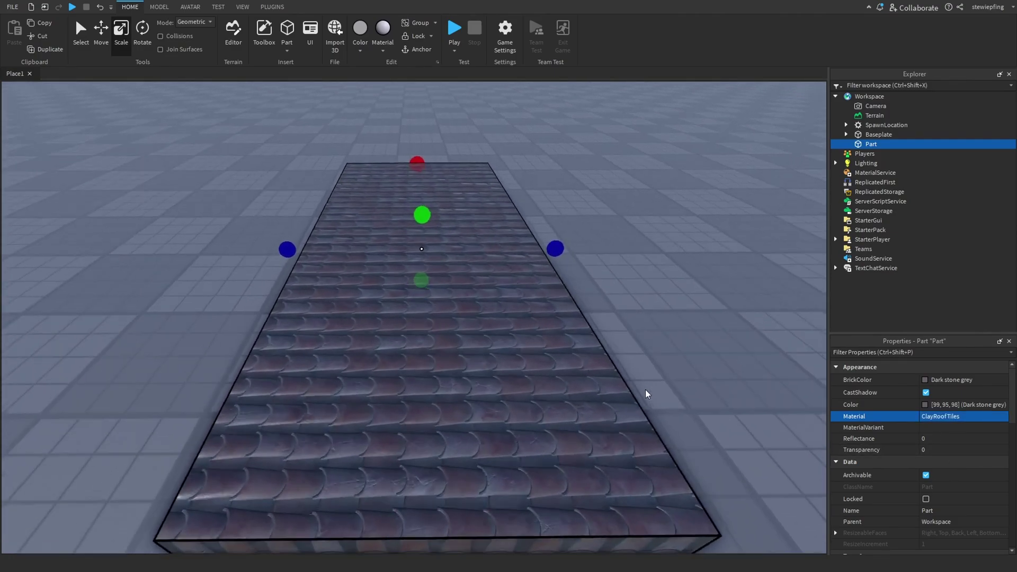
pyautogui.moveTo(645, 389)
pyautogui.mouseDown(button='right')
pyautogui.moveTo(586, 355)
pyautogui.moveTo(454, 316)
pyautogui.moveTo(461, 282)
pyautogui.moveTo(466, 289)
pyautogui.moveTo(479, 267)
pyautogui.mouseUp(button='right')
pyautogui.scroll(3, 480, 264)
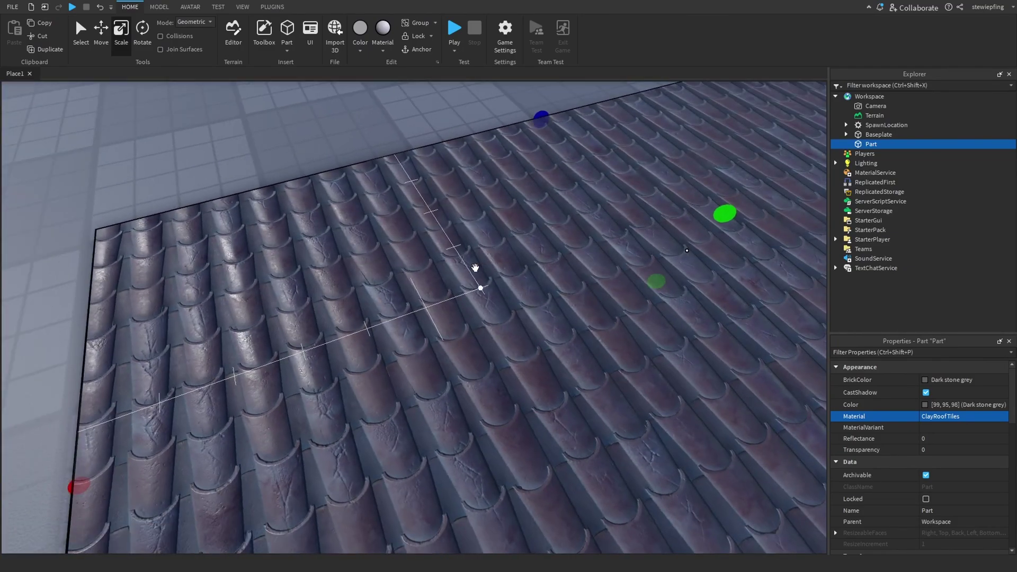
pyautogui.scroll(-3, 475, 268)
pyautogui.scroll(-3, 476, 268)
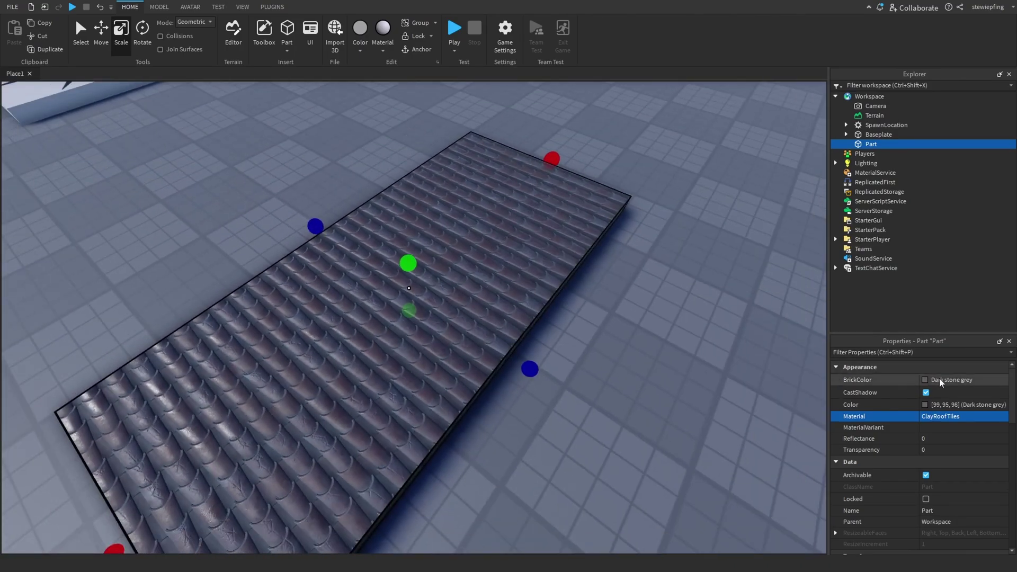
# Recolour the tiles Br. yellowish orange and inspect them close up and from afar.
pyautogui.click(857, 380)
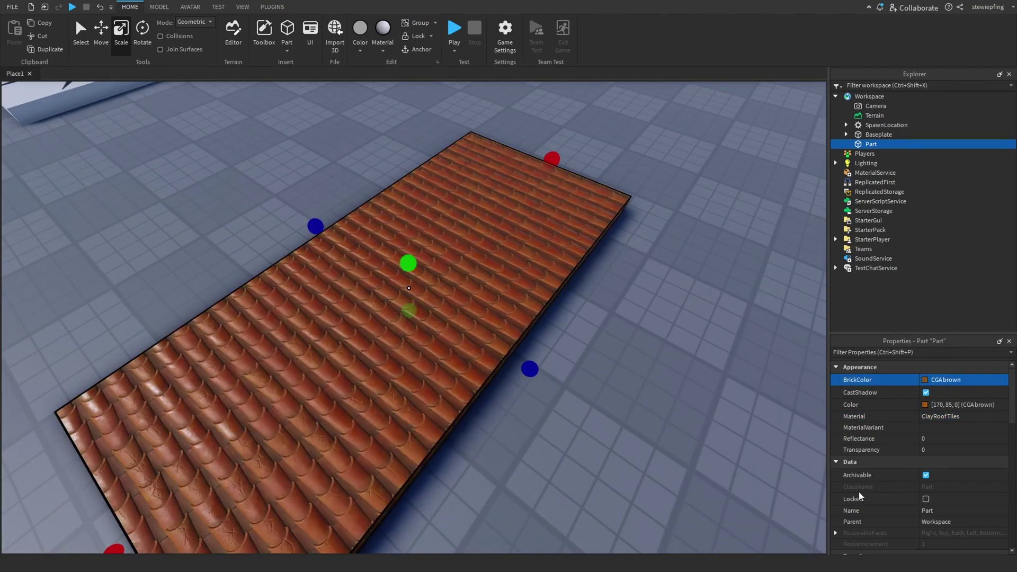
pyautogui.moveTo(621, 455); pyautogui.dragTo(621, 453, button='right')
pyautogui.click(621, 453)
pyautogui.scroll(5, 620, 453)
pyautogui.scroll(-5, 621, 453)
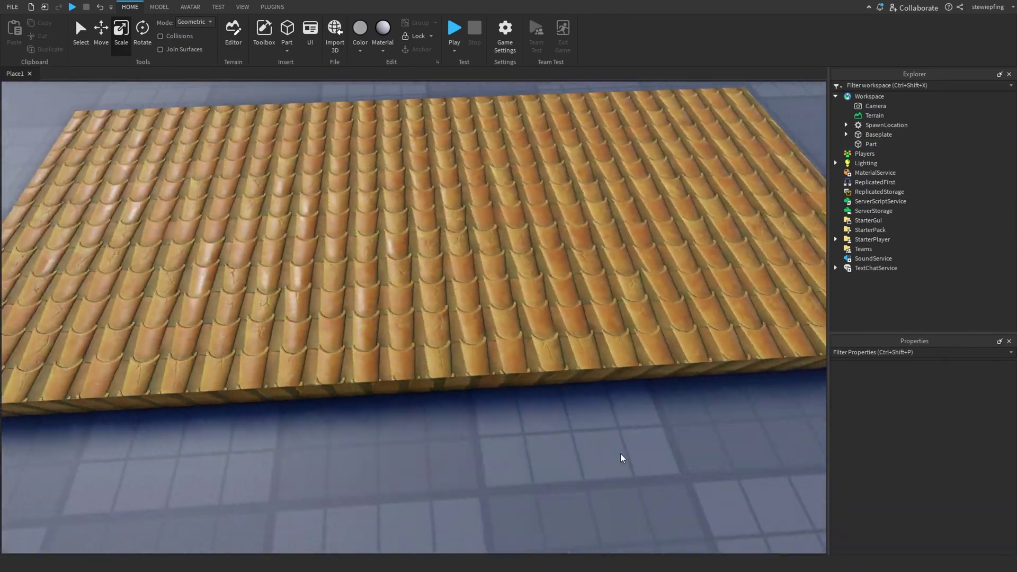
pyautogui.scroll(3, 566, 417)
pyautogui.scroll(-3, 565, 416)
pyautogui.scroll(-2, 508, 404)
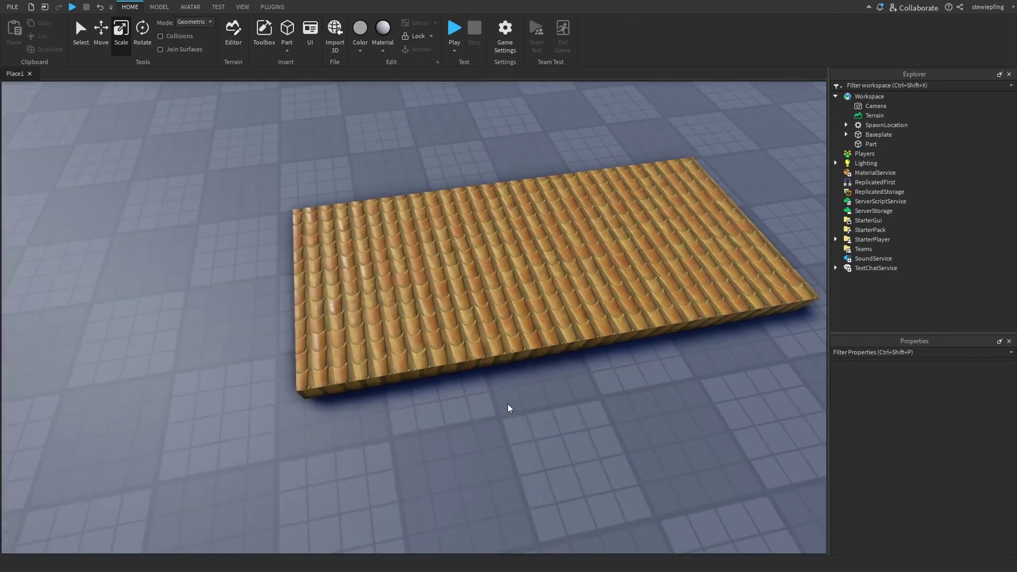
pyautogui.moveTo(507, 403); pyautogui.dragTo(508, 403, button='right')
pyautogui.scroll(2, 495, 284)
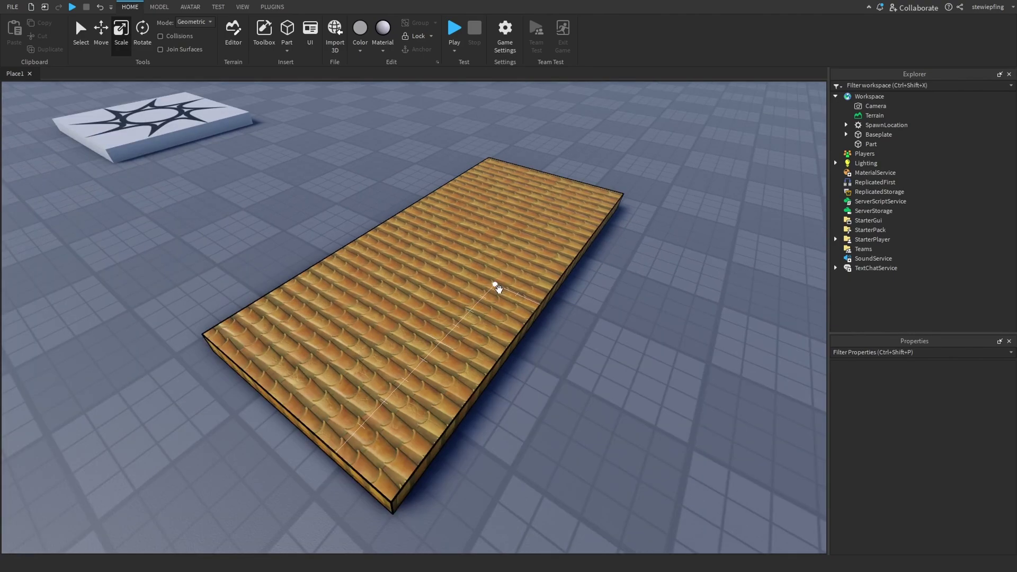
pyautogui.click(469, 297)
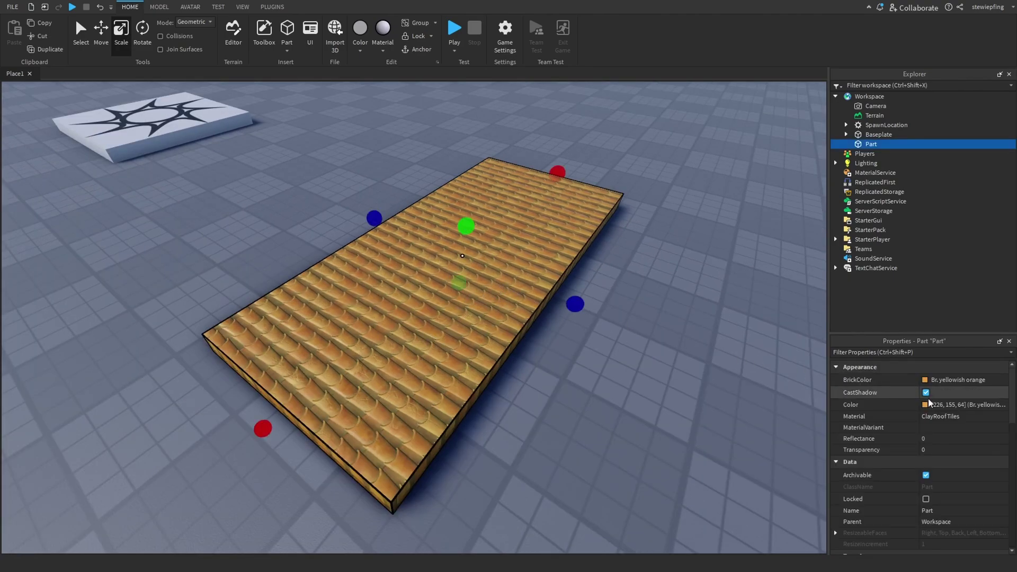
# Set the slab's material to Leather and its BrickColor to Reddish brown.
pyautogui.click(962, 416)
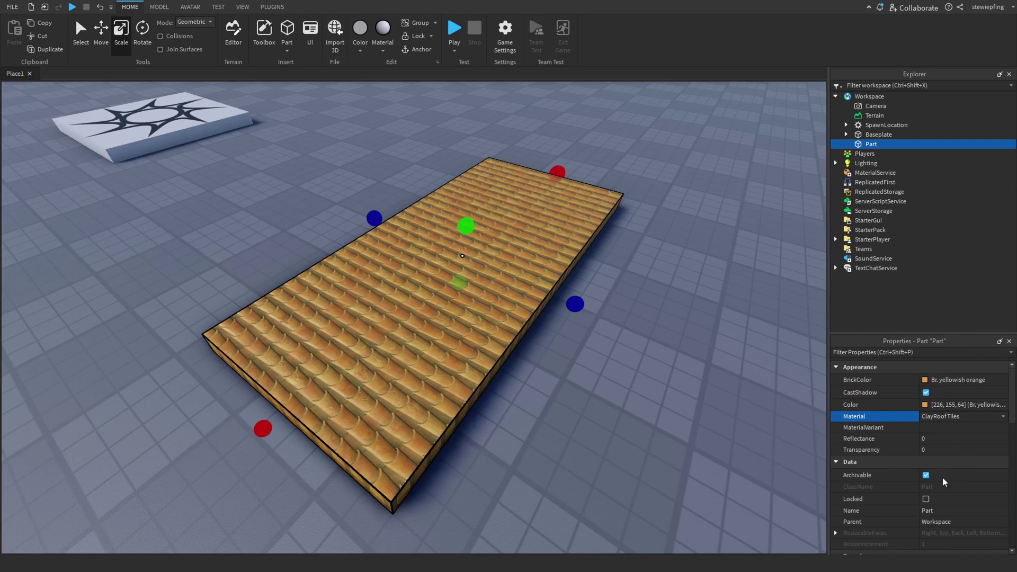
pyautogui.press('Down')
pyautogui.press('Down')
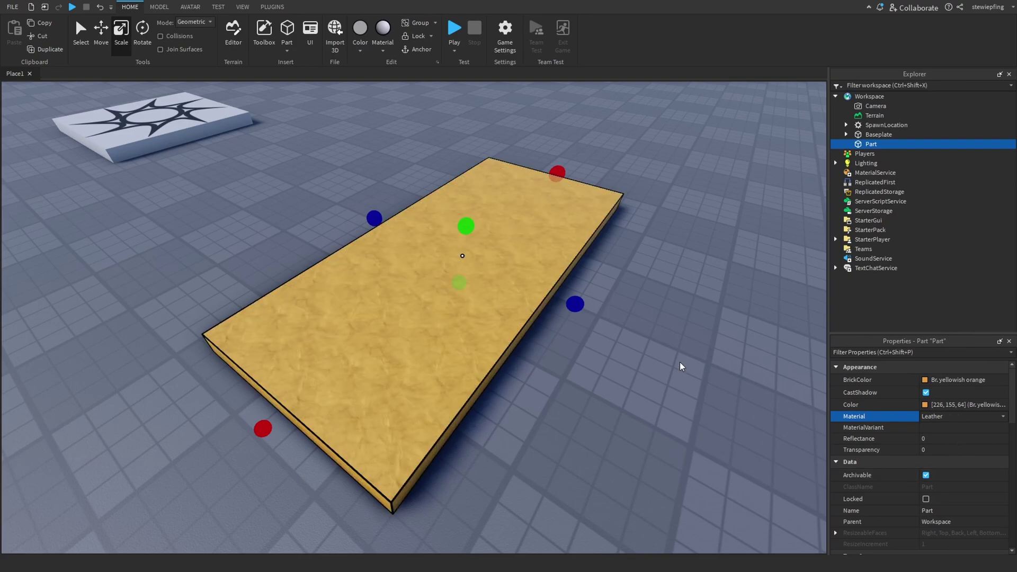
pyautogui.click(971, 383)
pyautogui.press('Down')
pyautogui.press('Down')
pyautogui.press('Down')
pyautogui.press('Down')
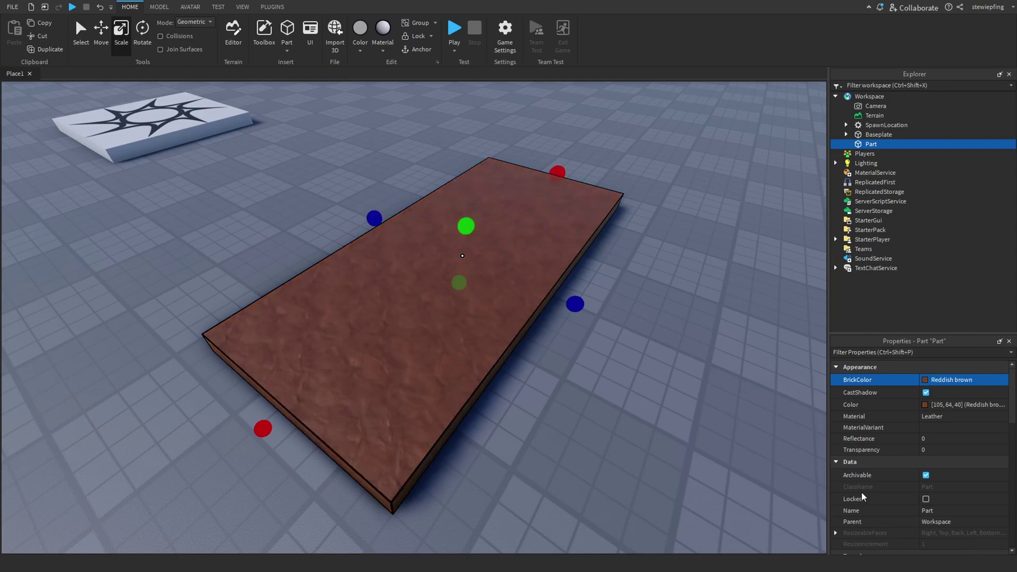
# Deselect the leather slab and zoom in and out on its texture from the side.
pyautogui.click(675, 451)
pyautogui.scroll(5, 675, 451)
pyautogui.scroll(-2, 676, 450)
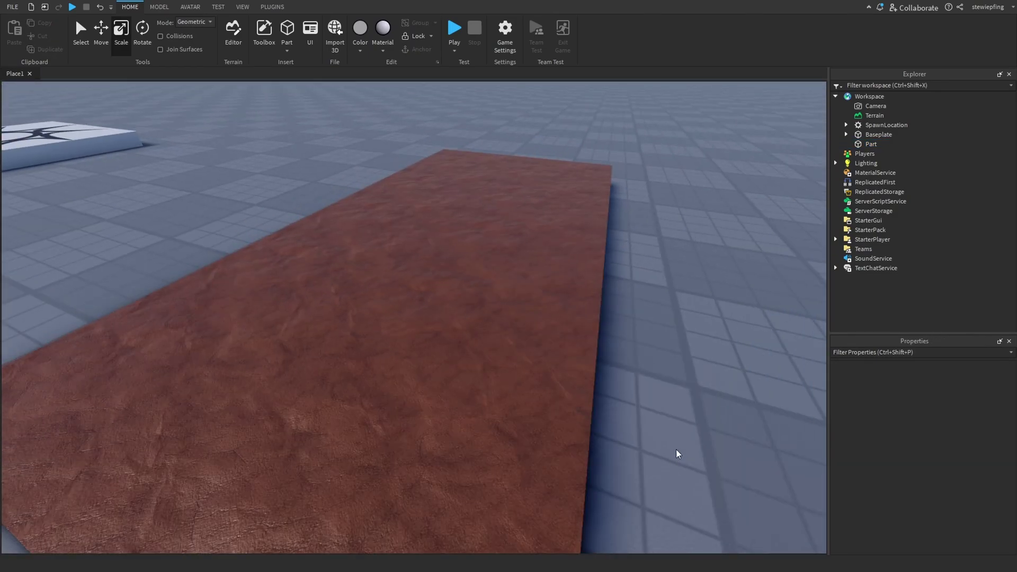
pyautogui.moveTo(691, 382)
pyautogui.mouseDown(button='right')
pyautogui.moveTo(260, 287)
pyautogui.moveTo(455, 284)
pyautogui.moveTo(461, 305)
pyautogui.moveTo(466, 265)
pyautogui.moveTo(442, 277)
pyautogui.moveTo(411, 266)
pyautogui.moveTo(470, 272)
pyautogui.moveTo(432, 300)
pyautogui.moveTo(456, 277)
pyautogui.moveTo(619, 320)
pyautogui.mouseUp(button='right')
pyautogui.scroll(-2, 461, 306)
pyautogui.scroll(2, 434, 269)
pyautogui.scroll(3, 443, 275)
pyautogui.scroll(2, 442, 275)
pyautogui.scroll(-3, 443, 275)
pyautogui.scroll(1, 411, 271)
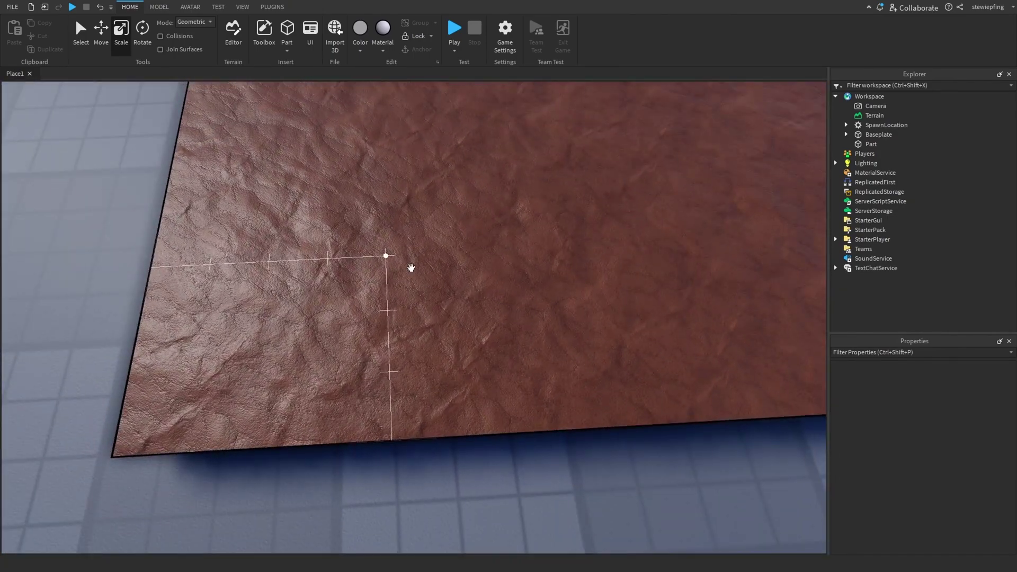
pyautogui.scroll(-2, 413, 273)
pyautogui.scroll(-2, 466, 275)
pyautogui.scroll(2, 457, 281)
pyautogui.scroll(-2, 457, 282)
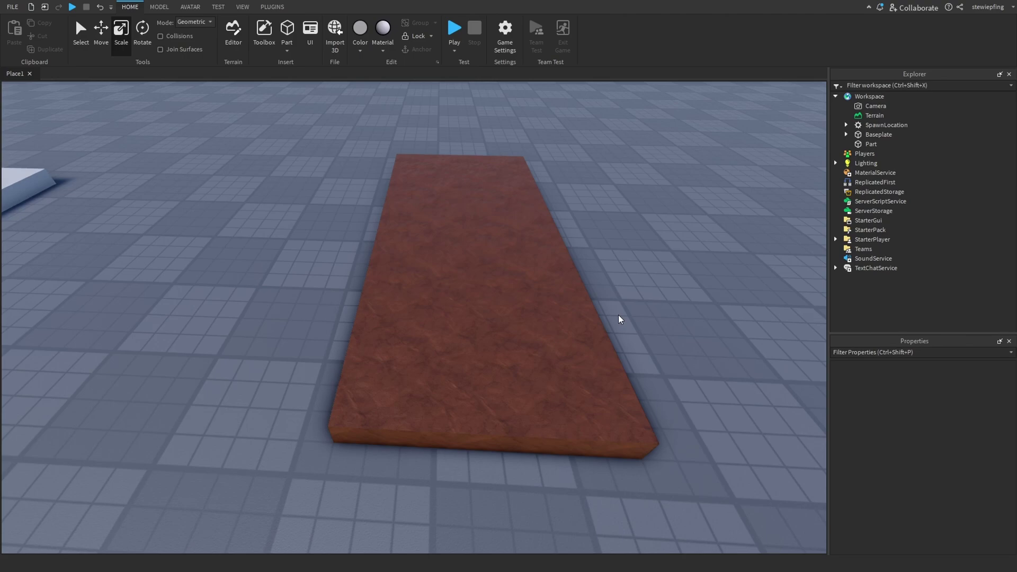
# Orbit around the leather slab from above and diagonally until it looks square.
pyautogui.moveTo(618, 315)
pyautogui.mouseDown(button='right')
pyautogui.moveTo(554, 309)
pyautogui.moveTo(524, 288)
pyautogui.mouseUp(button='right')
pyautogui.scroll(3, 457, 324)
pyautogui.scroll(2, 457, 325)
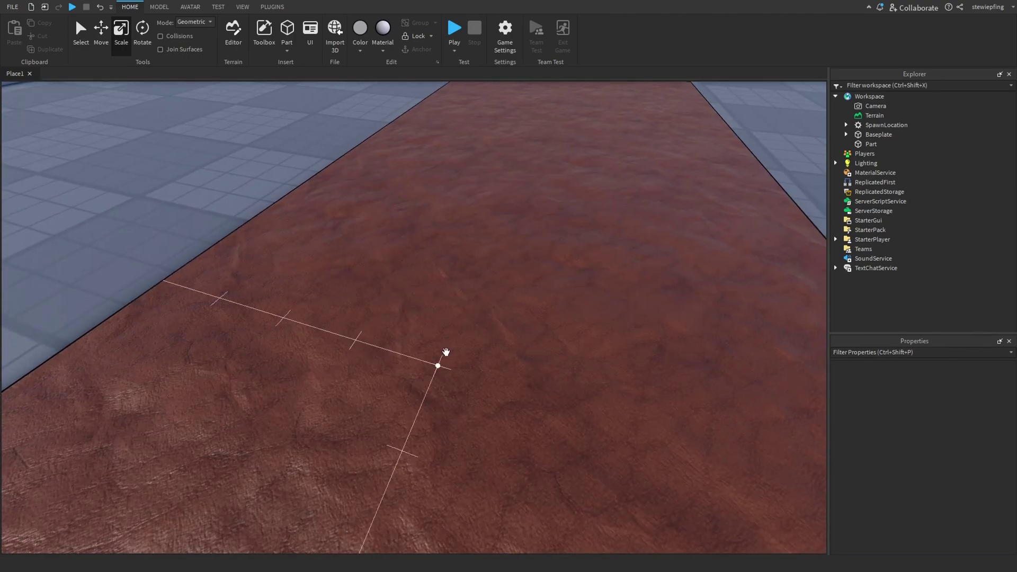
pyautogui.scroll(-2, 445, 345)
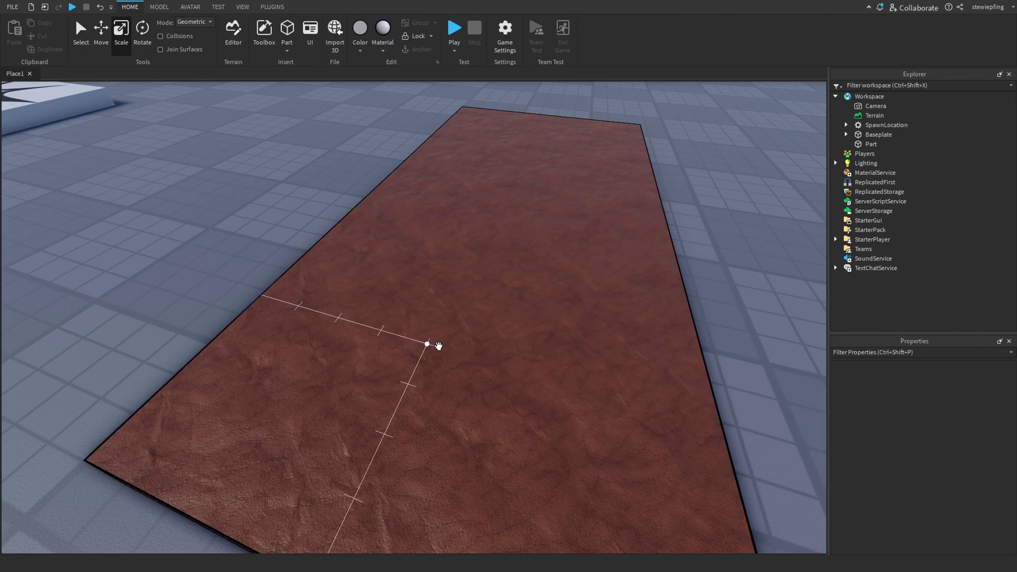
pyautogui.moveTo(439, 346)
pyautogui.mouseDown(button='right')
pyautogui.moveTo(427, 346)
pyautogui.moveTo(425, 229)
pyautogui.mouseUp(button='right')
pyautogui.moveTo(489, 204); pyautogui.dragTo(494, 200, button='right')
pyautogui.scroll(-5, 495, 200)
pyautogui.moveTo(529, 240)
pyautogui.mouseDown(button='right')
pyautogui.moveTo(580, 175)
pyautogui.moveTo(429, 254)
pyautogui.moveTo(497, 284)
pyautogui.mouseUp(button='right')
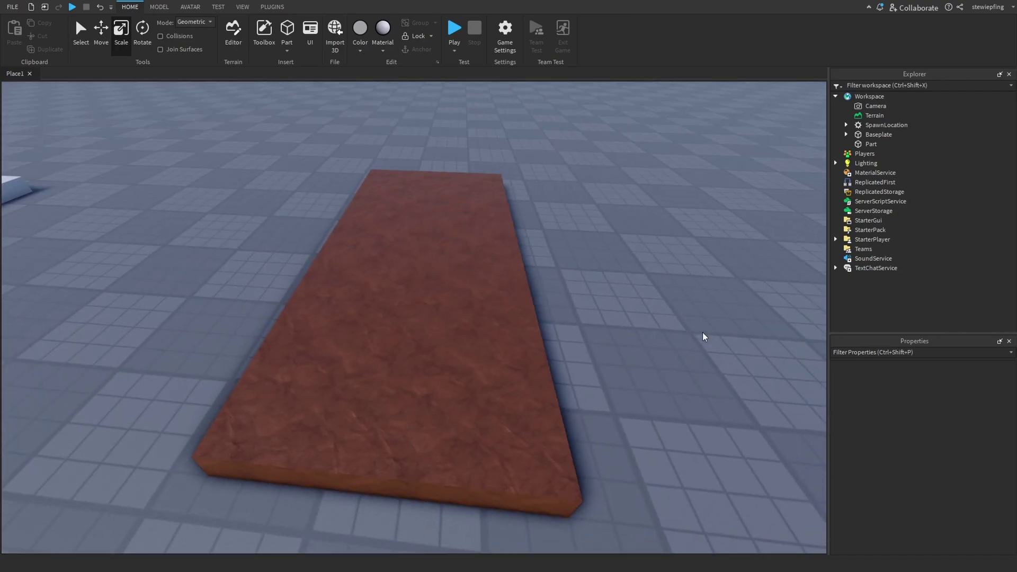
pyautogui.moveTo(704, 336); pyautogui.dragTo(529, 268, button='right')
# Make the leather slab Plaster with a Medium stone grey BrickColor.
pyautogui.click(529, 275)
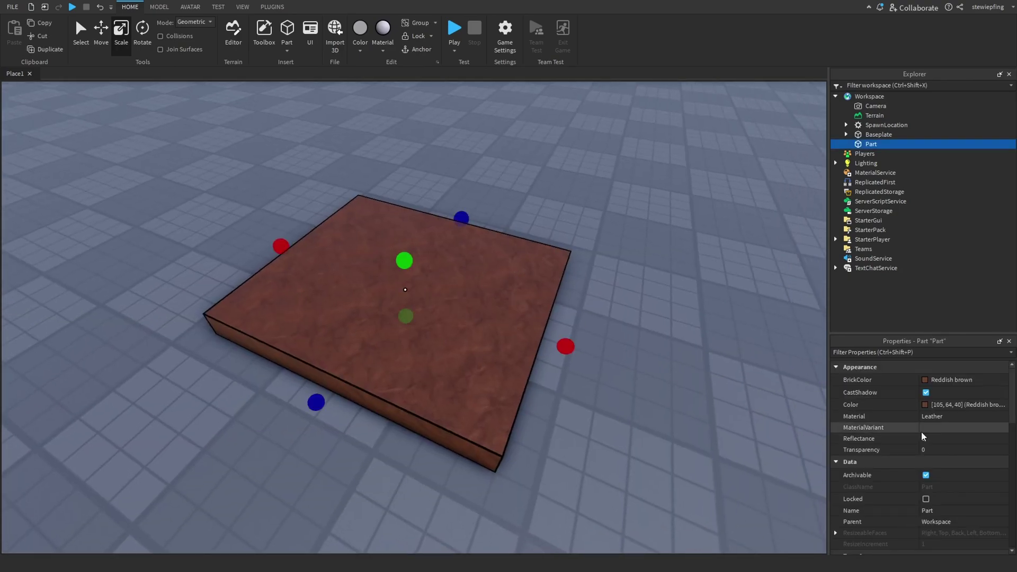
pyautogui.click(953, 419)
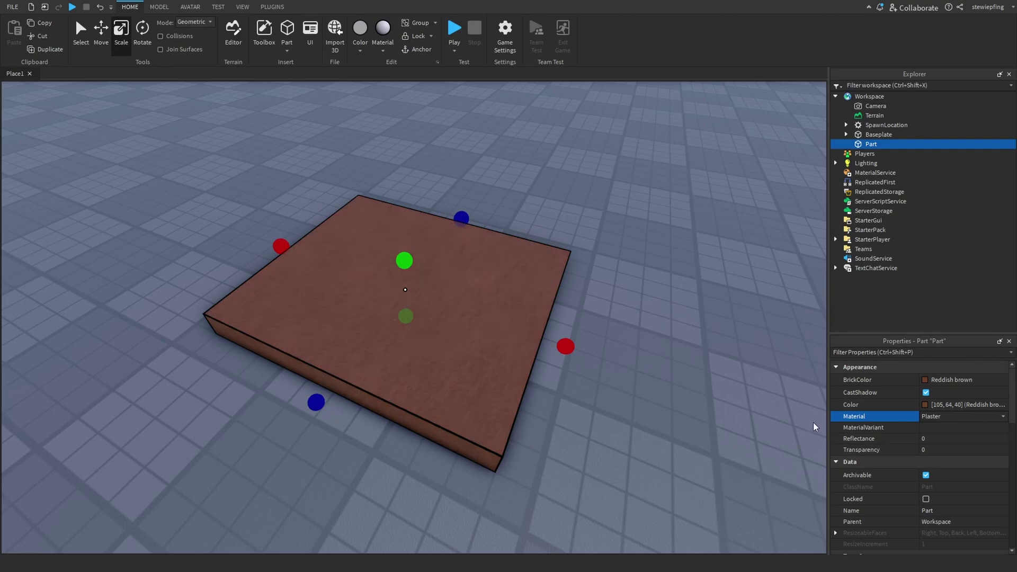
pyautogui.scroll(5, 711, 378)
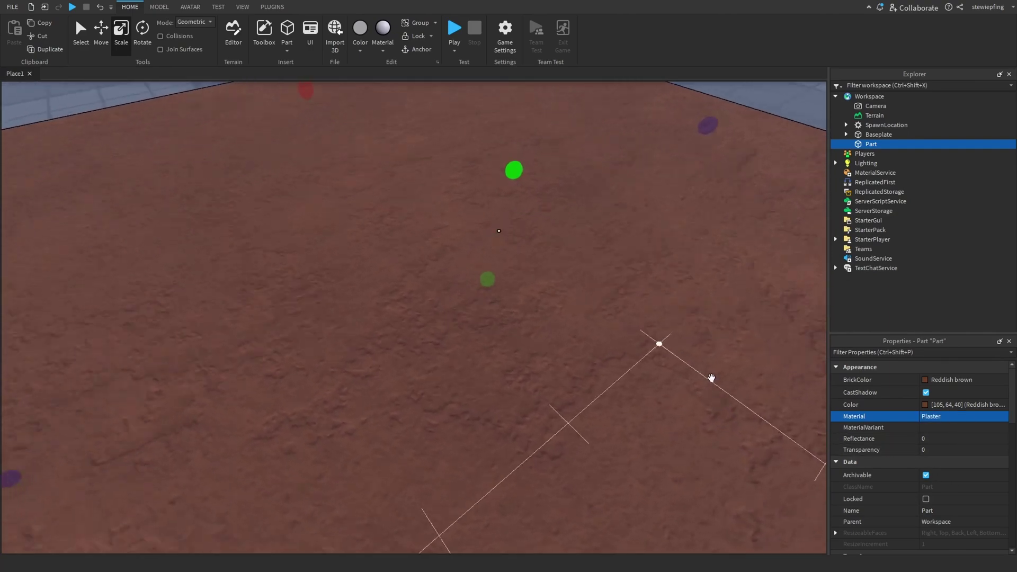
pyautogui.click(941, 380)
pyautogui.click(936, 380)
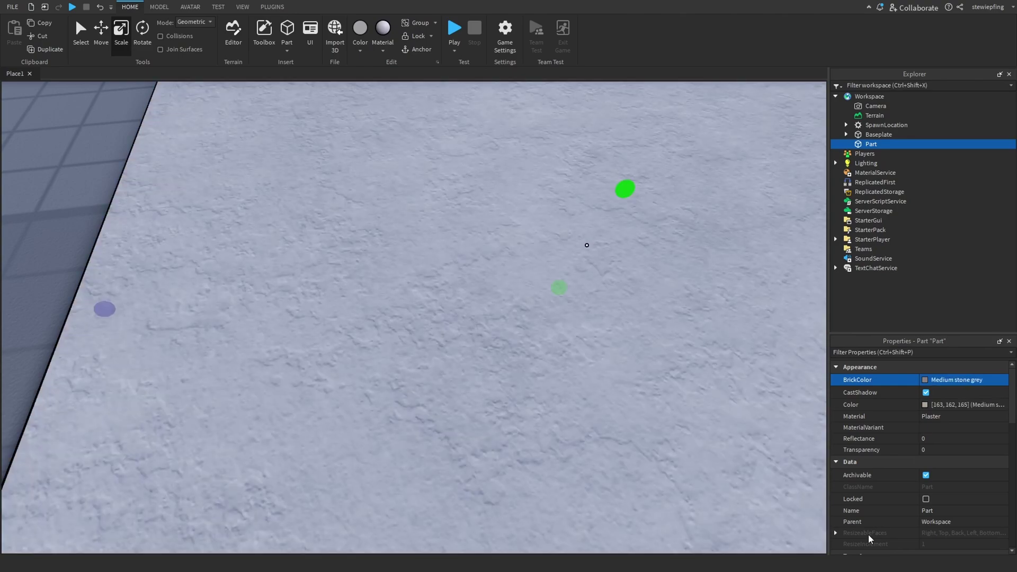
# Scale the plaster slab into a thin, tall, wide wall.
pyautogui.scroll(-5, 528, 368)
pyautogui.scroll(-2, 332, 344)
pyautogui.moveTo(332, 342); pyautogui.dragTo(500, 338)
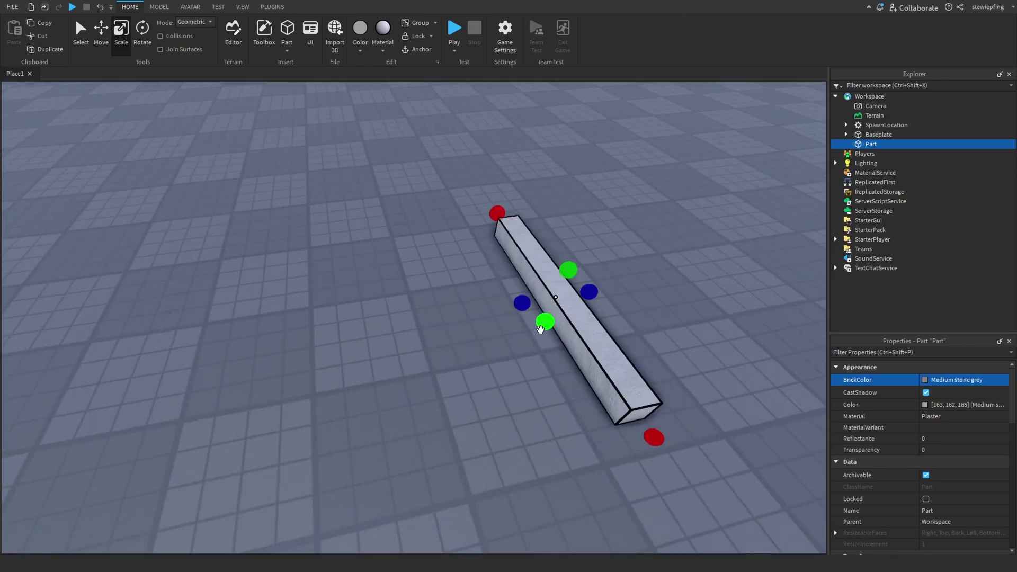
pyautogui.moveTo(567, 275); pyautogui.dragTo(577, 125)
pyautogui.moveTo(577, 125); pyautogui.dragTo(497, 246, button='right')
pyautogui.moveTo(497, 245); pyautogui.dragTo(499, 209)
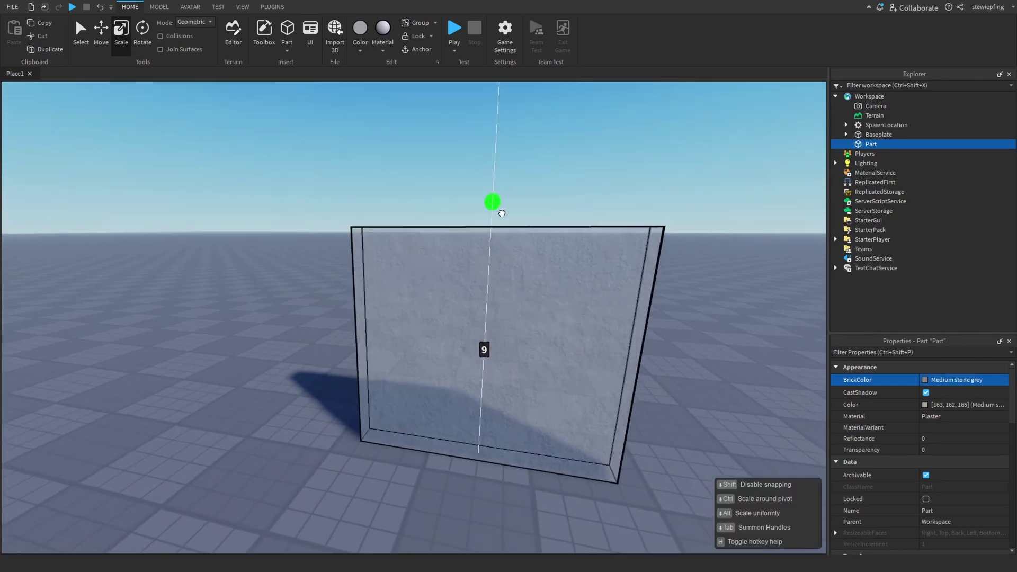
pyautogui.moveTo(499, 209); pyautogui.dragTo(585, 356, button='right')
pyautogui.moveTo(642, 400)
pyautogui.mouseDown()
pyautogui.moveTo(721, 365)
pyautogui.moveTo(580, 189)
pyautogui.mouseUp()
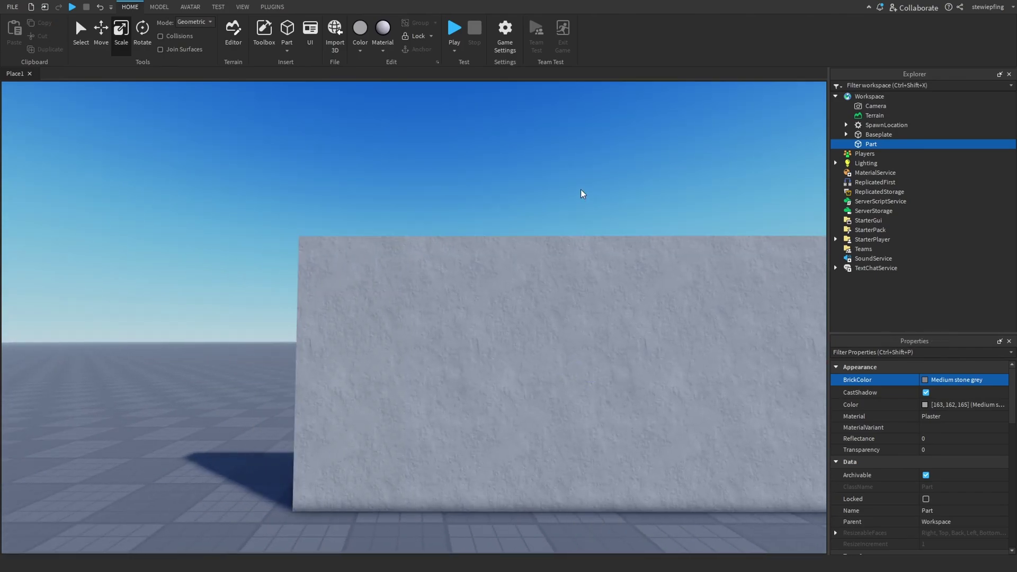
pyautogui.click(580, 189)
# Fly around the wall with WASD to view it beside the baseplate.
pyautogui.scroll(5, 580, 189)
pyautogui.scroll(-5, 581, 189)
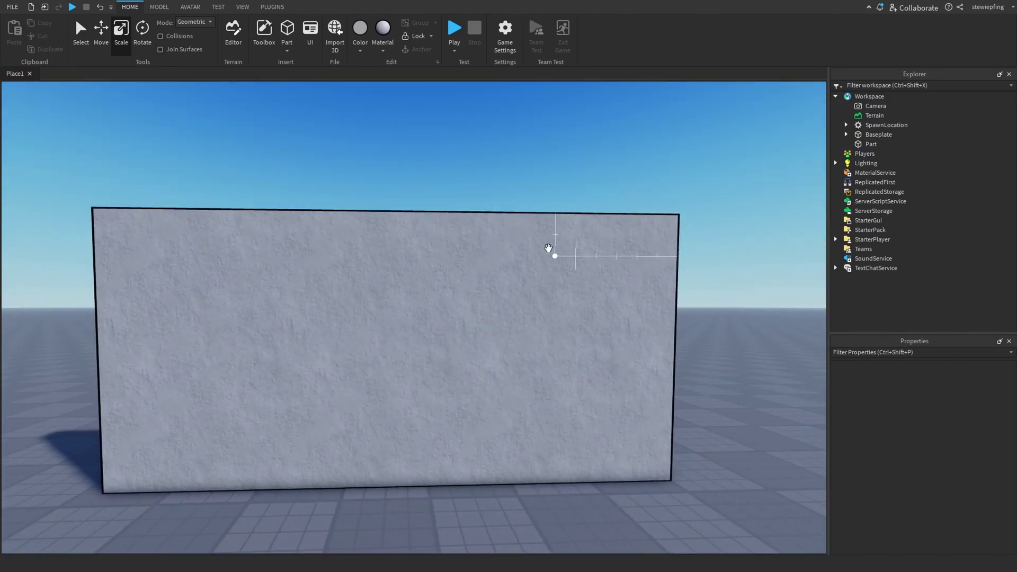
pyautogui.press('a')
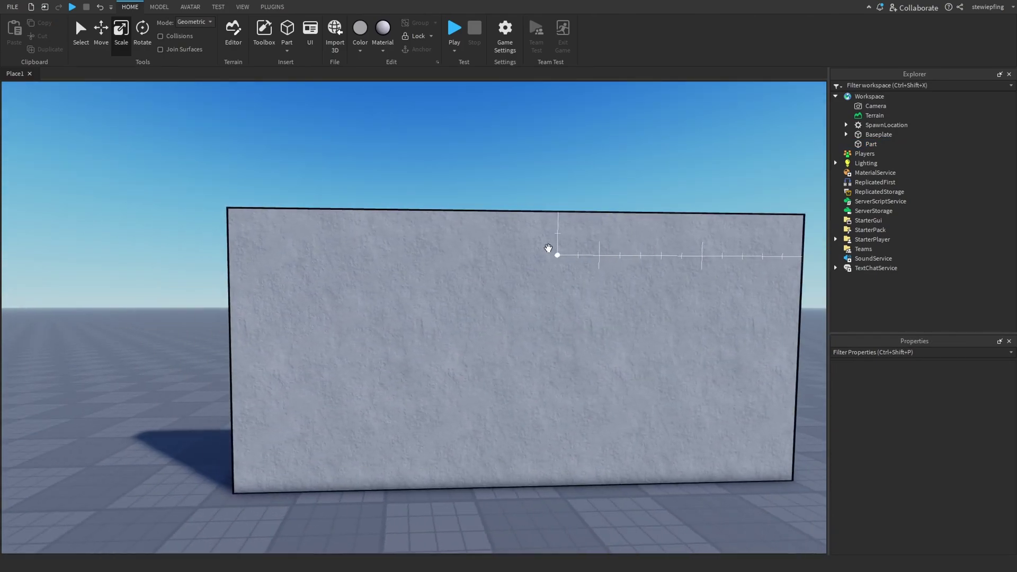
pyautogui.press('w')
pyautogui.press('d')
pyautogui.press('a')
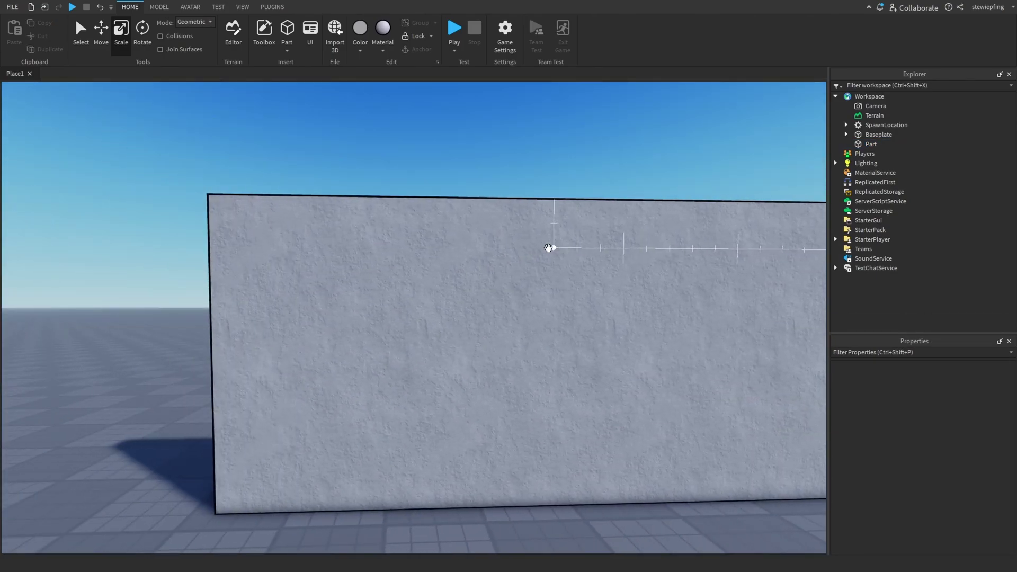
pyautogui.press('d')
pyautogui.press('w')
pyautogui.press('a')
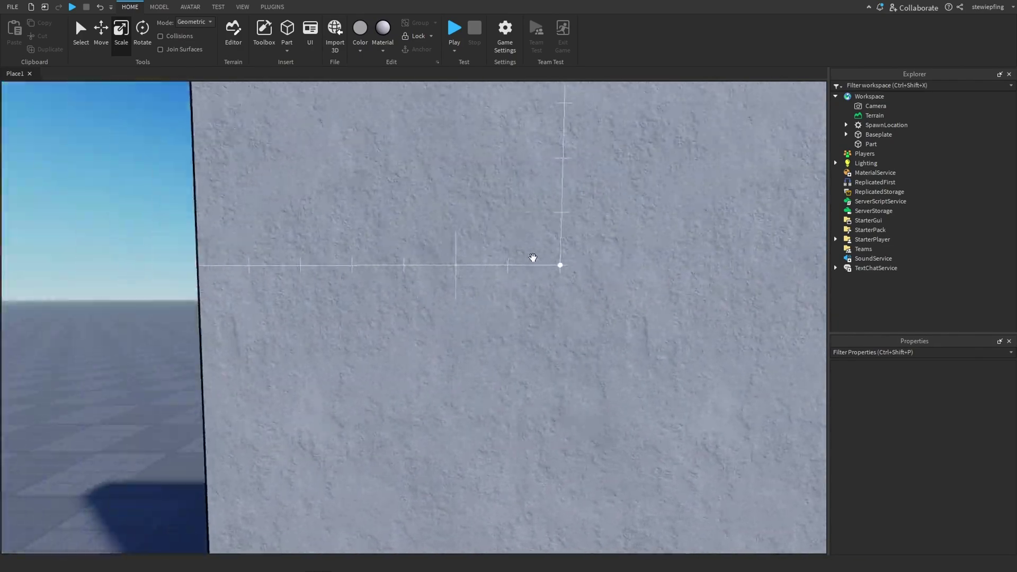
pyautogui.press('s')
pyautogui.press('d')
pyautogui.press('a')
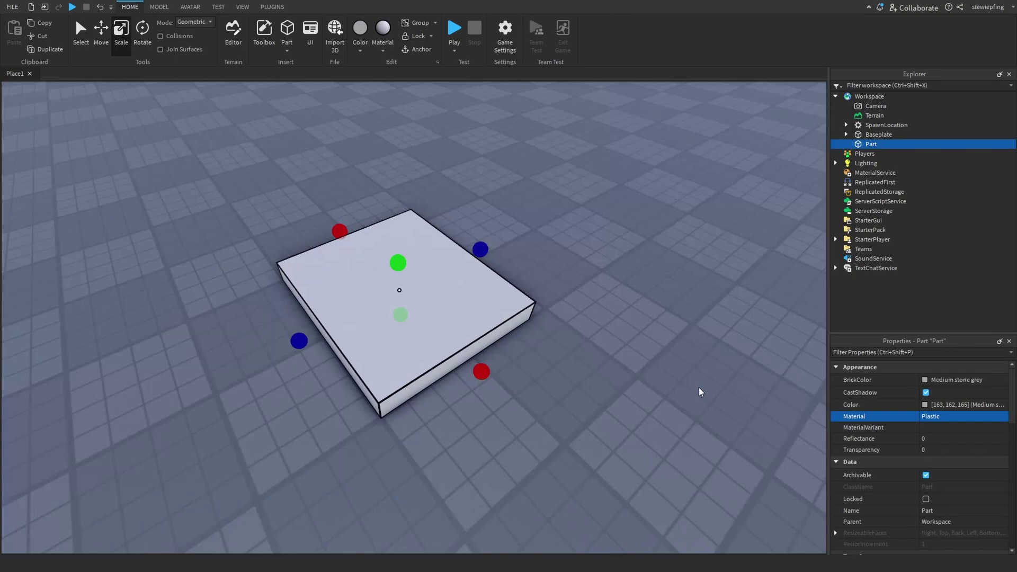
pyautogui.click(926, 417)
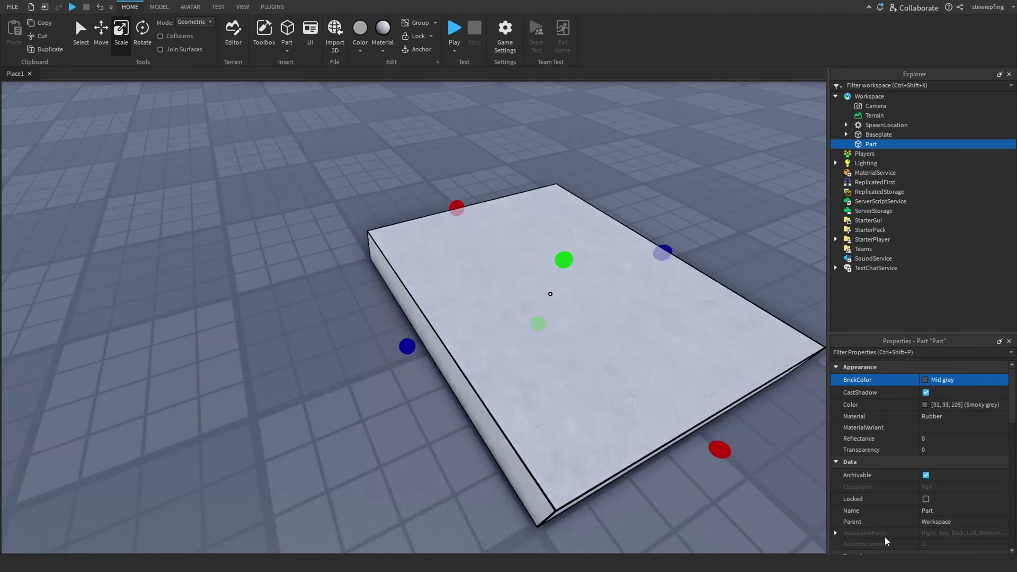
pyautogui.moveTo(856, 538)
pyautogui.mouseDown(button='right')
pyautogui.moveTo(535, 375)
pyautogui.moveTo(543, 375)
pyautogui.mouseUp(button='right')
pyautogui.scroll(5, 535, 375)
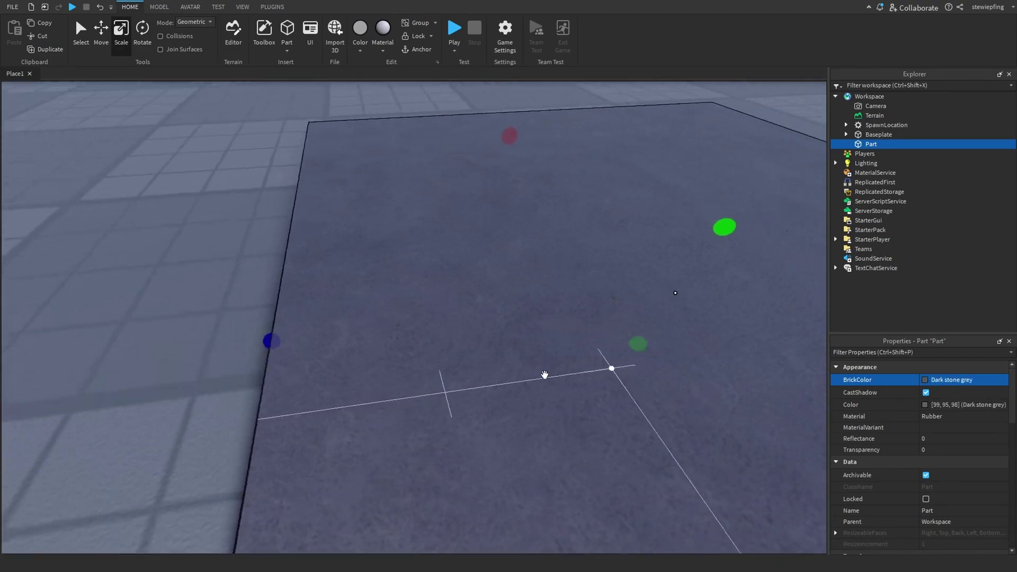
pyautogui.scroll(-5, 543, 375)
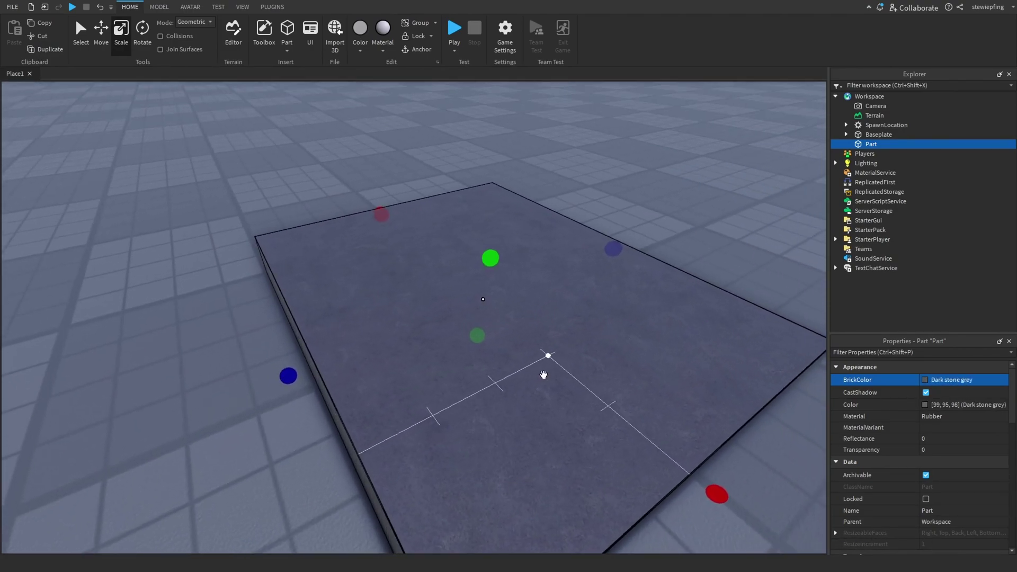
pyautogui.moveTo(544, 374); pyautogui.dragTo(537, 315, button='right')
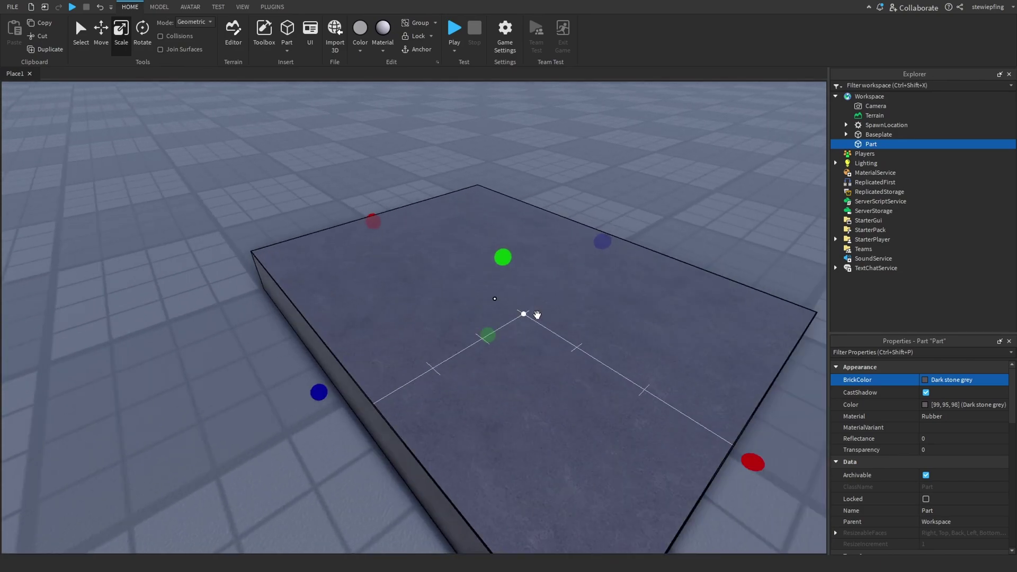
pyautogui.press('d')
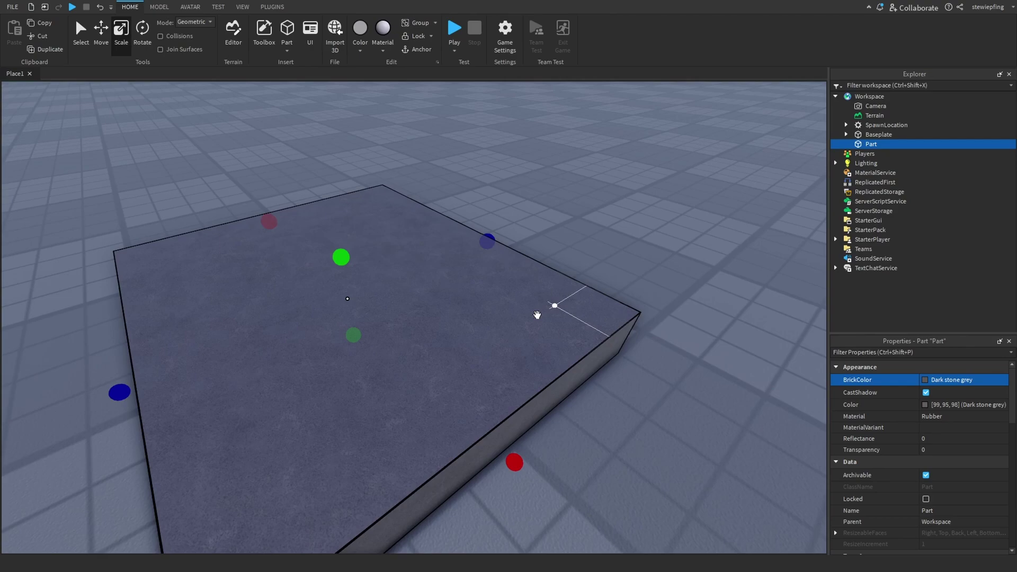
pyautogui.scroll(-3, 537, 315)
pyautogui.scroll(-2, 537, 315)
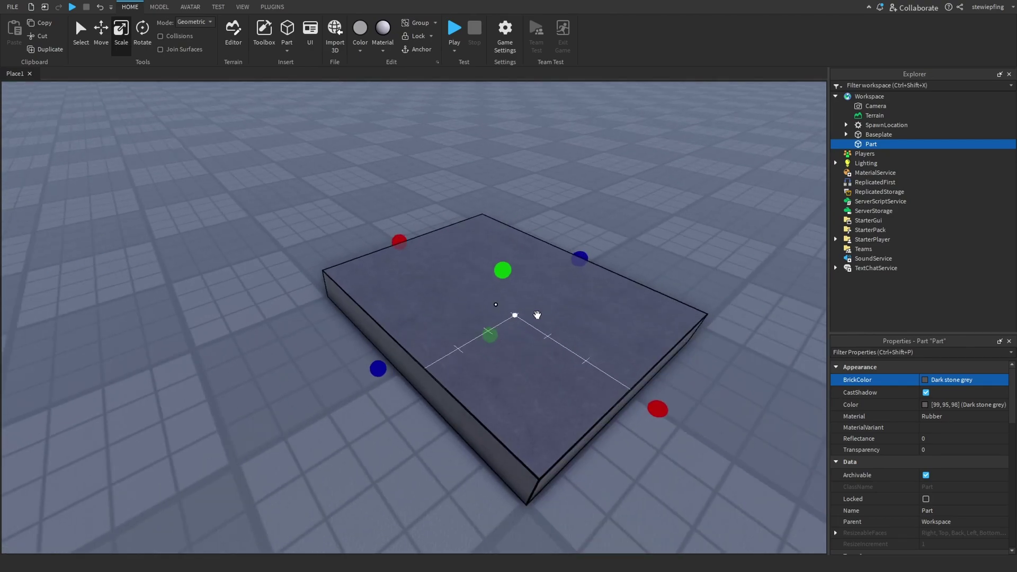
pyautogui.scroll(-2, 537, 314)
pyautogui.scroll(3, 537, 315)
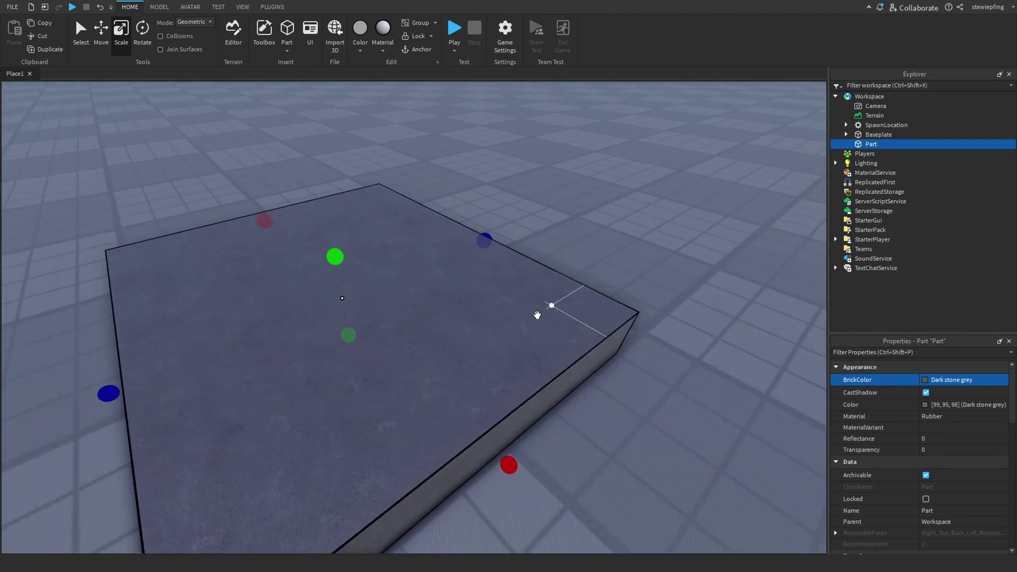
pyautogui.scroll(2, 538, 315)
pyautogui.moveTo(537, 315)
pyautogui.mouseDown(button='right')
pyautogui.moveTo(500, 328)
pyautogui.moveTo(472, 277)
pyautogui.moveTo(432, 291)
pyautogui.moveTo(431, 356)
pyautogui.mouseUp(button='right')
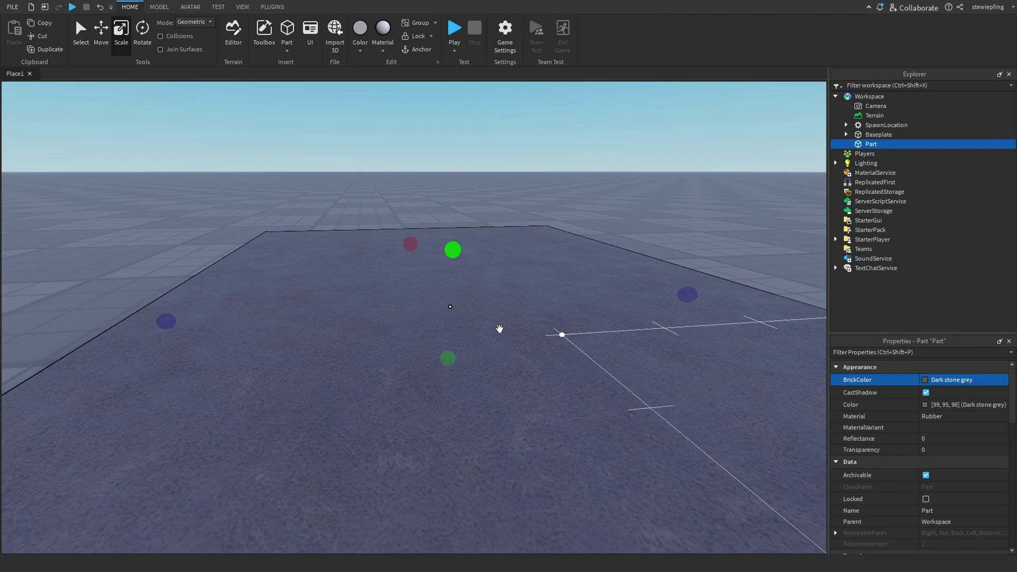
pyautogui.scroll(5, 438, 289)
pyautogui.scroll(-3, 697, 413)
pyautogui.moveTo(809, 379); pyautogui.dragTo(628, 364, button='right')
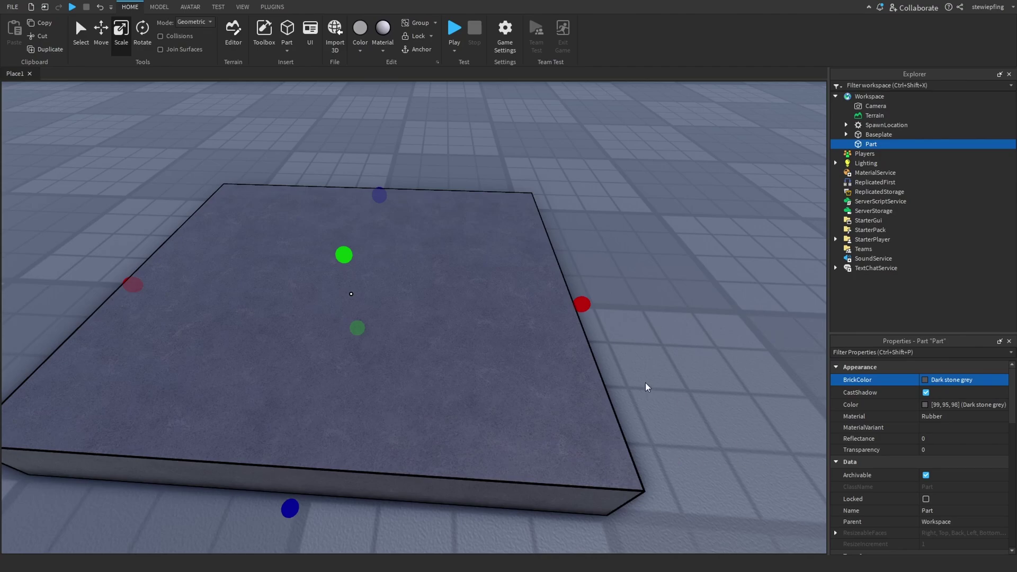
pyautogui.moveTo(645, 382)
pyautogui.mouseDown(button='right')
pyautogui.moveTo(540, 336)
pyautogui.moveTo(545, 301)
pyautogui.mouseUp(button='right')
pyautogui.scroll(-5, 545, 301)
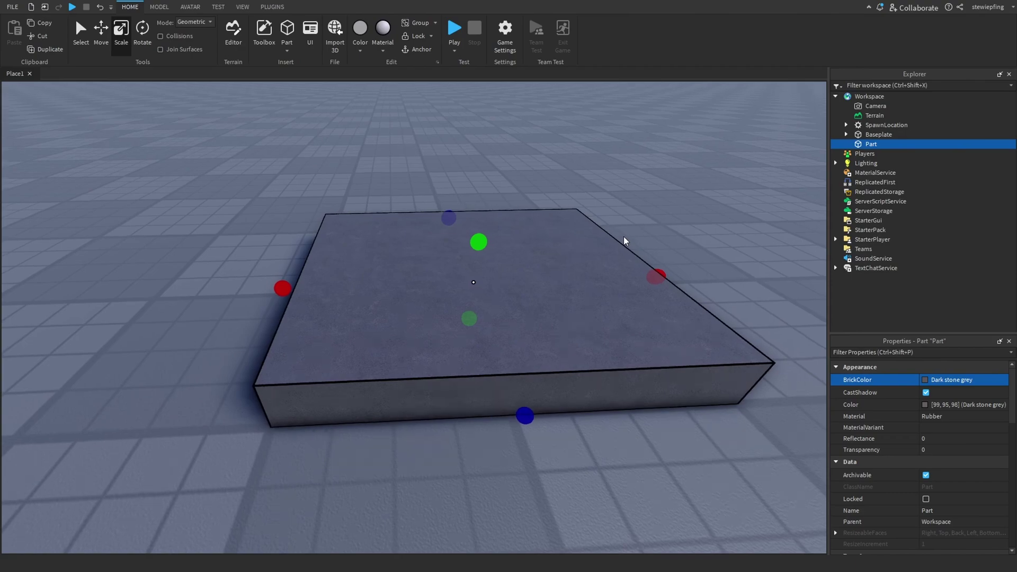
pyautogui.moveTo(624, 236)
pyautogui.mouseDown(button='right')
pyautogui.moveTo(665, 262)
pyautogui.moveTo(689, 251)
pyautogui.mouseUp(button='right')
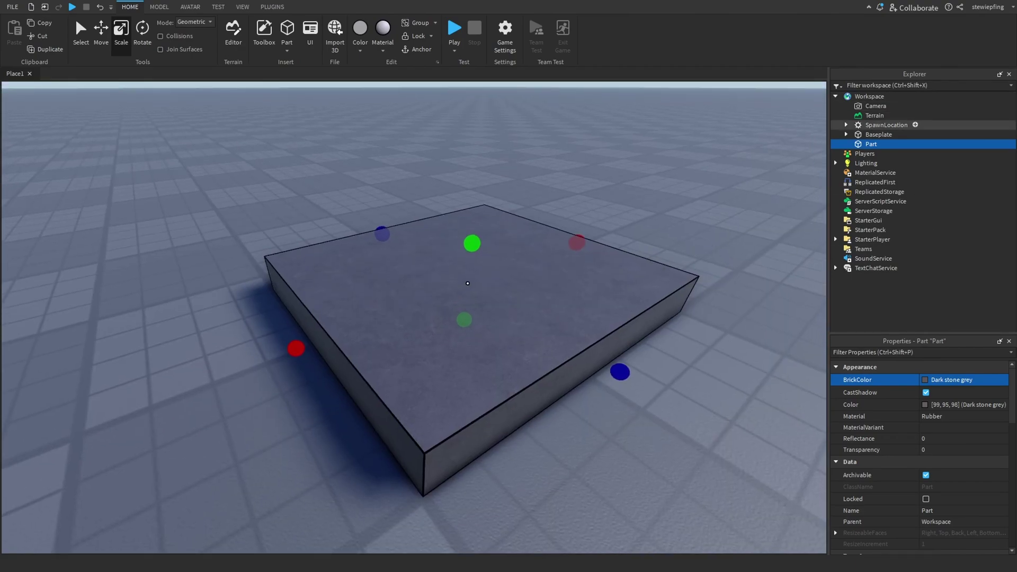
# Set the plate's Material to CeramicTiles and BrickColor to Mid gray.
pyautogui.click(949, 415)
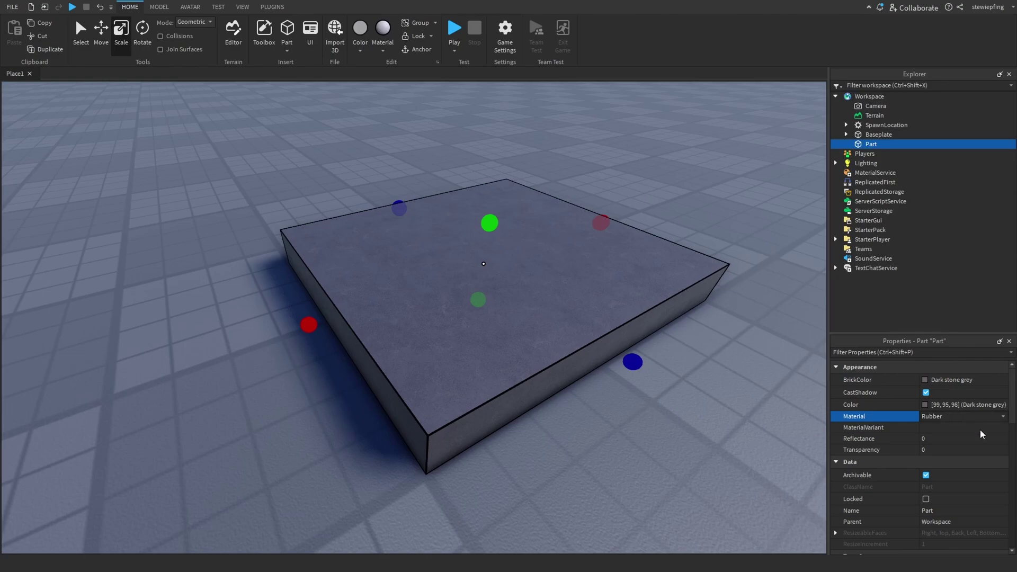
pyautogui.write('ce')
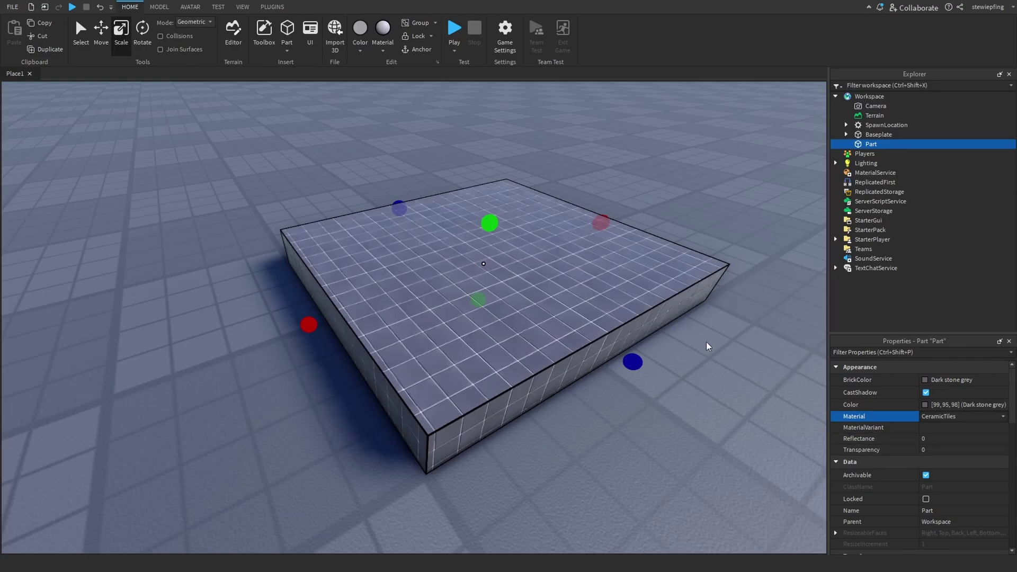
pyautogui.moveTo(707, 342); pyautogui.dragTo(707, 341, button='right')
pyautogui.click(952, 380)
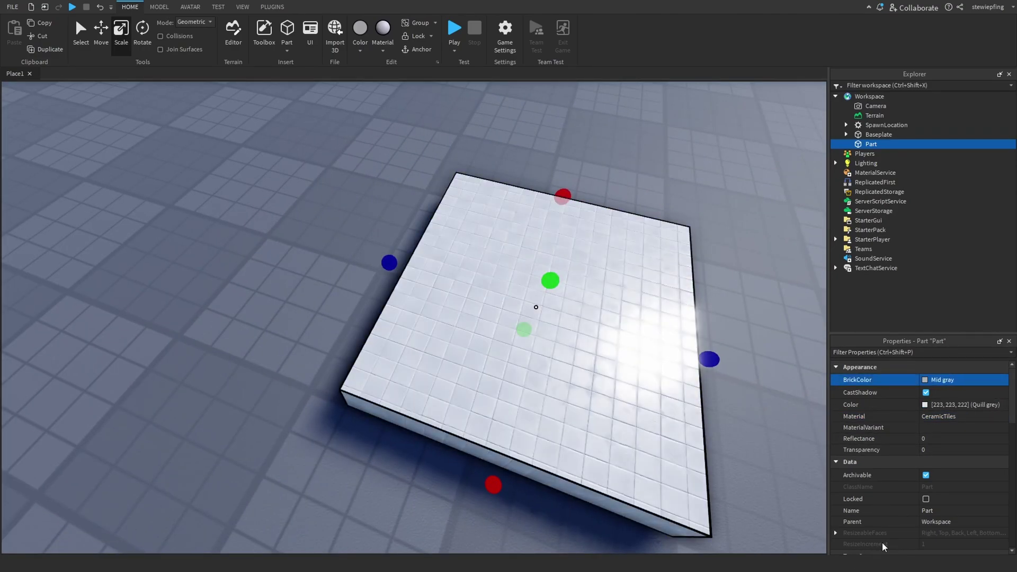
# Orbit and zoom to inspect the Mid gray ceramic tiles up close from low.
pyautogui.moveTo(587, 286); pyautogui.dragTo(641, 281, button='right')
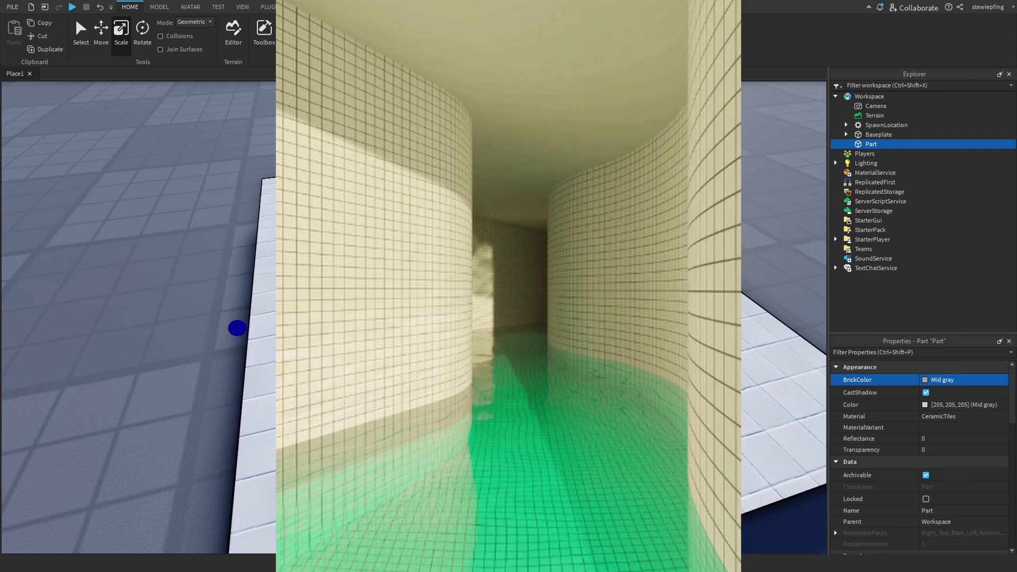
pyautogui.moveTo(237, 328); pyautogui.dragTo(171, 446, button='right')
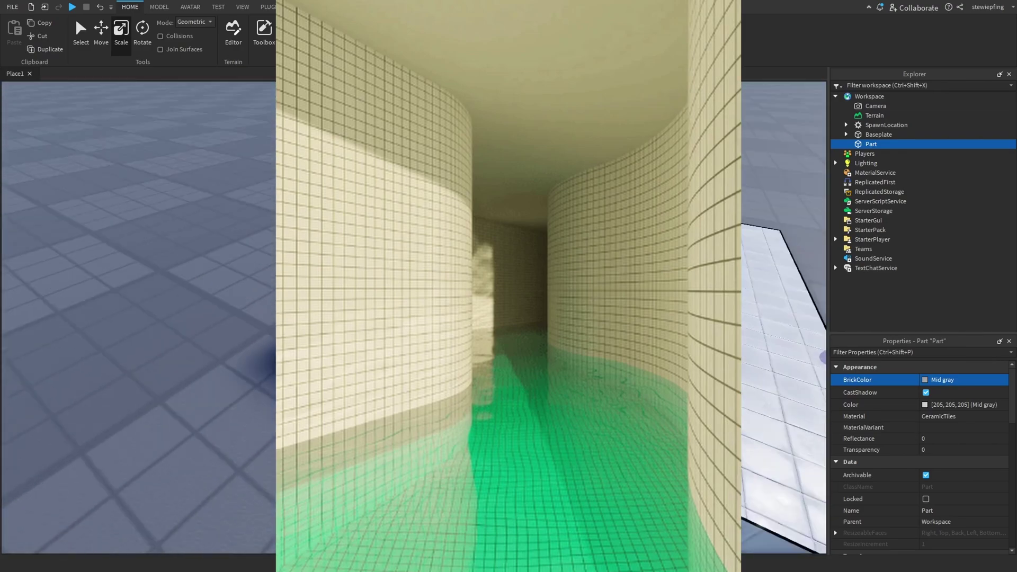
pyautogui.scroll(-5, 371, 295)
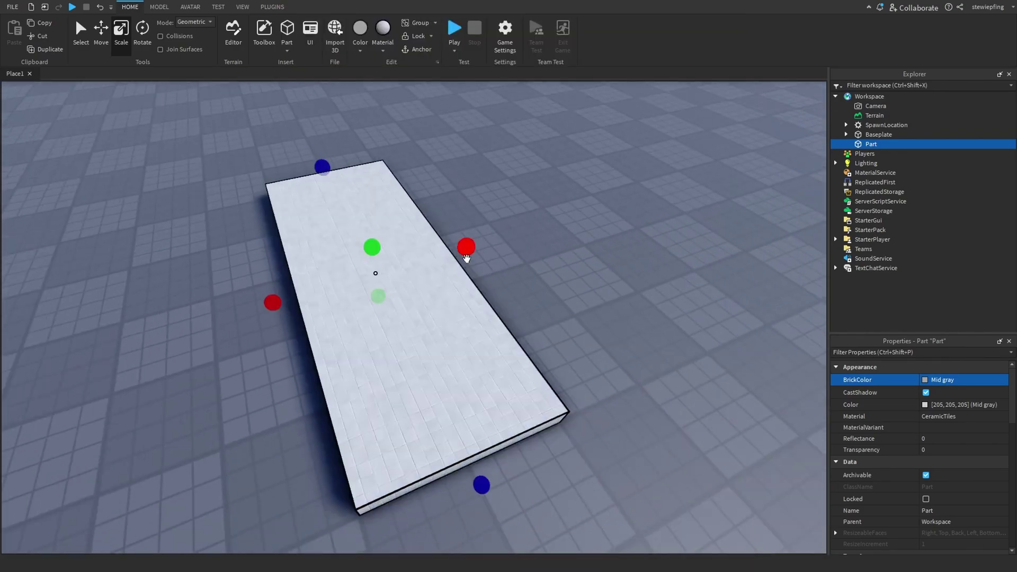
pyautogui.scroll(5, 483, 239)
pyautogui.moveTo(488, 245)
pyautogui.mouseDown(button='right')
pyautogui.moveTo(418, 438)
pyautogui.moveTo(721, 390)
pyautogui.moveTo(631, 300)
pyautogui.mouseUp(button='right')
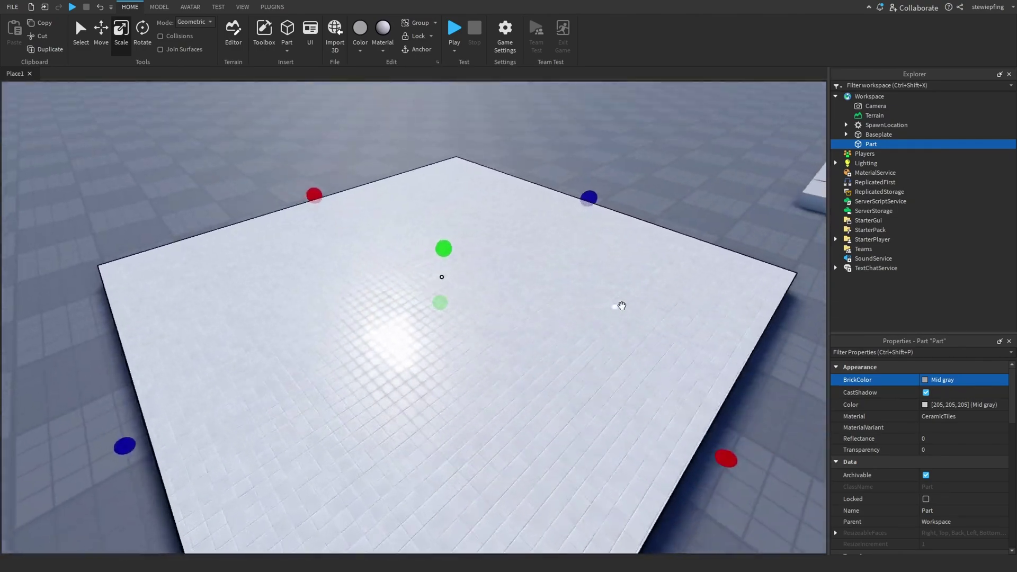
pyautogui.scroll(5, 625, 301)
pyautogui.moveTo(625, 301); pyautogui.dragTo(588, 296, button='middle')
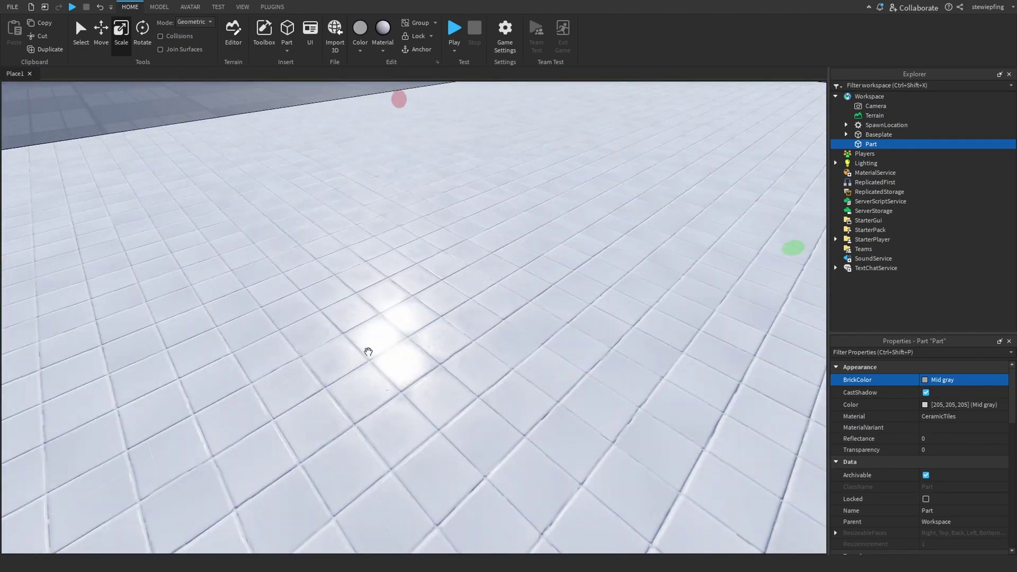
pyautogui.scroll(-3, 376, 377)
pyautogui.scroll(-5, 409, 363)
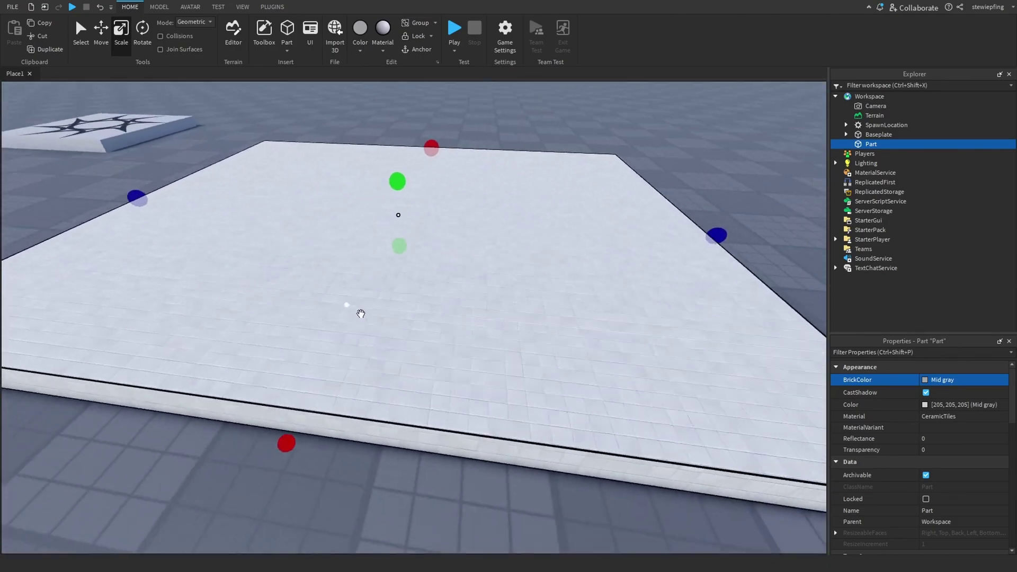
pyautogui.scroll(-2, 361, 314)
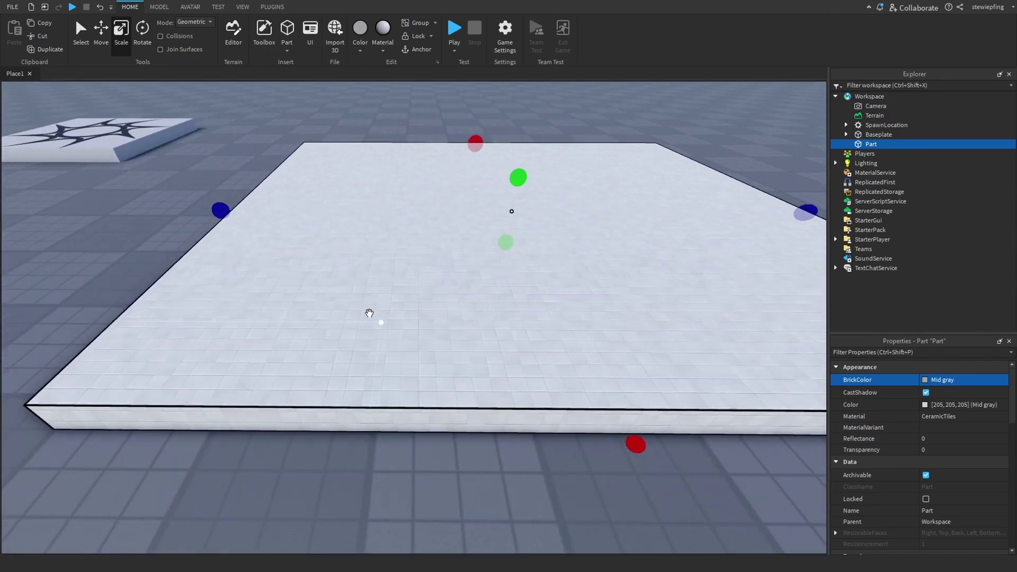
# Orbit once more around the tiled plate, then delete it.
pyautogui.moveTo(368, 313); pyautogui.dragTo(375, 315, button='right')
pyautogui.scroll(5, 375, 315)
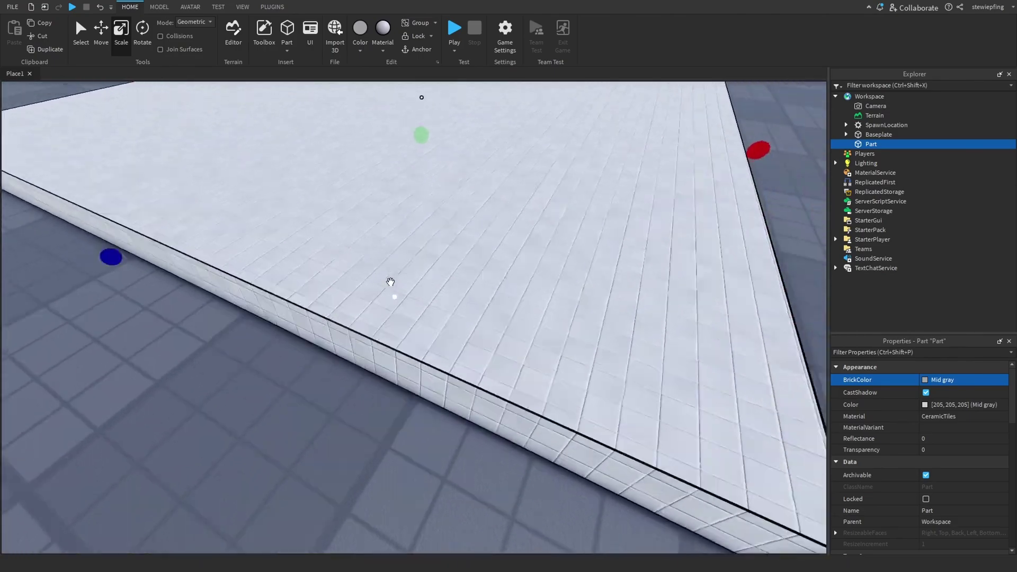
pyautogui.scroll(3, 391, 282)
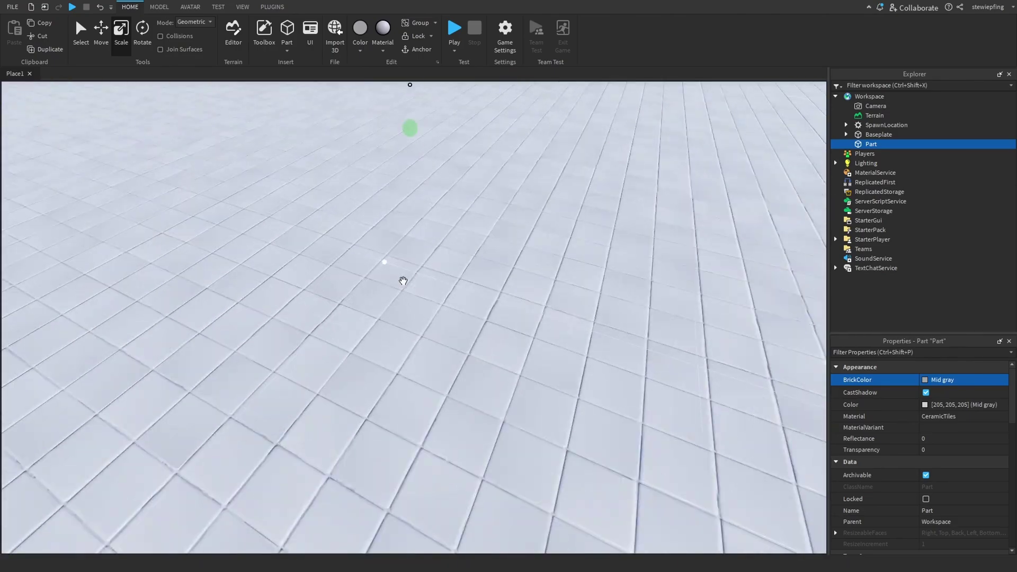
pyautogui.scroll(-3, 403, 281)
pyautogui.scroll(-2, 403, 281)
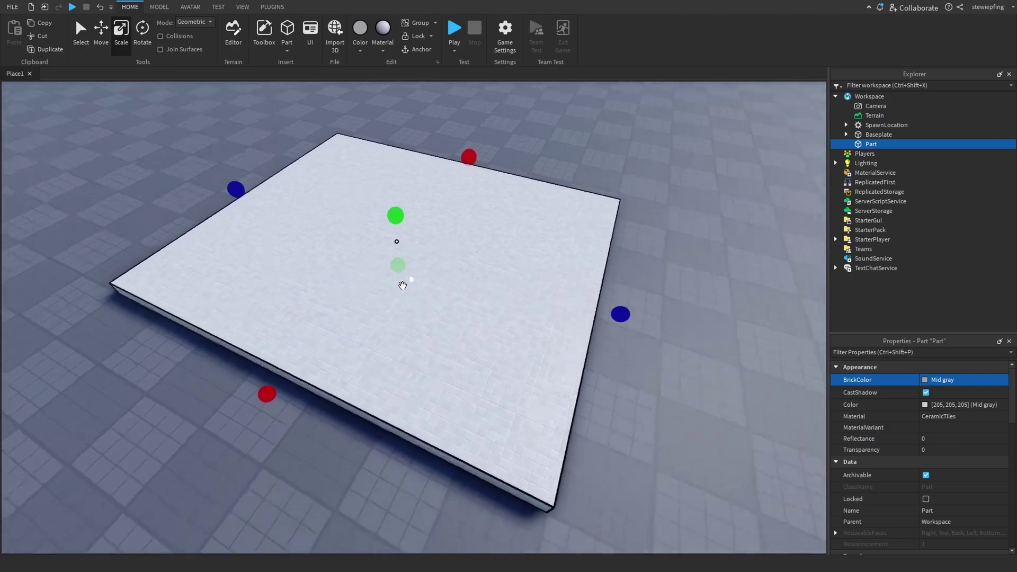
pyautogui.scroll(3, 403, 285)
pyautogui.moveTo(402, 282); pyautogui.dragTo(496, 298, button='right')
pyautogui.scroll(-2, 403, 286)
pyautogui.scroll(2, 402, 286)
pyautogui.scroll(2, 401, 286)
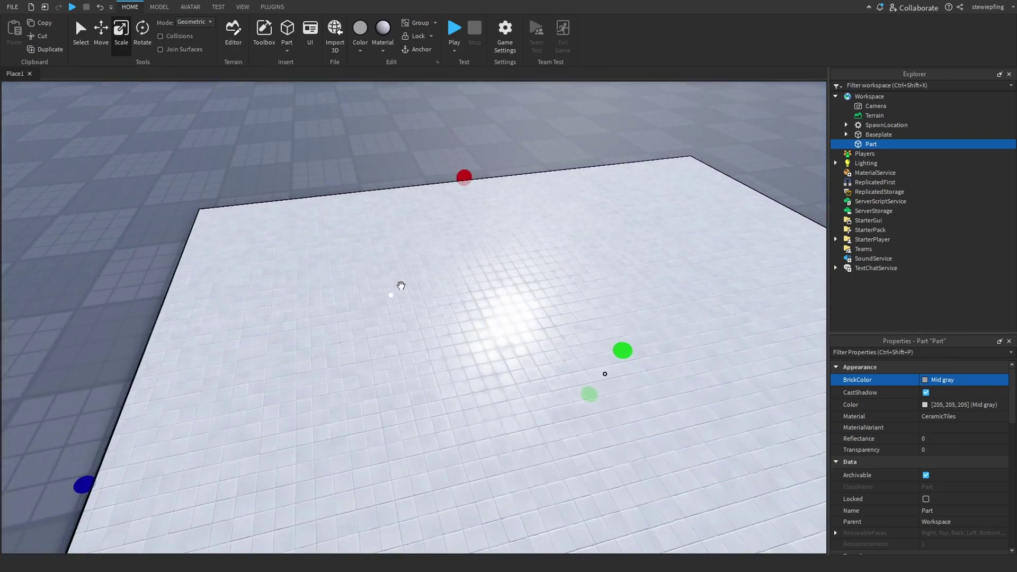
pyautogui.scroll(-2, 401, 286)
pyautogui.scroll(2, 497, 297)
pyautogui.scroll(-2, 497, 298)
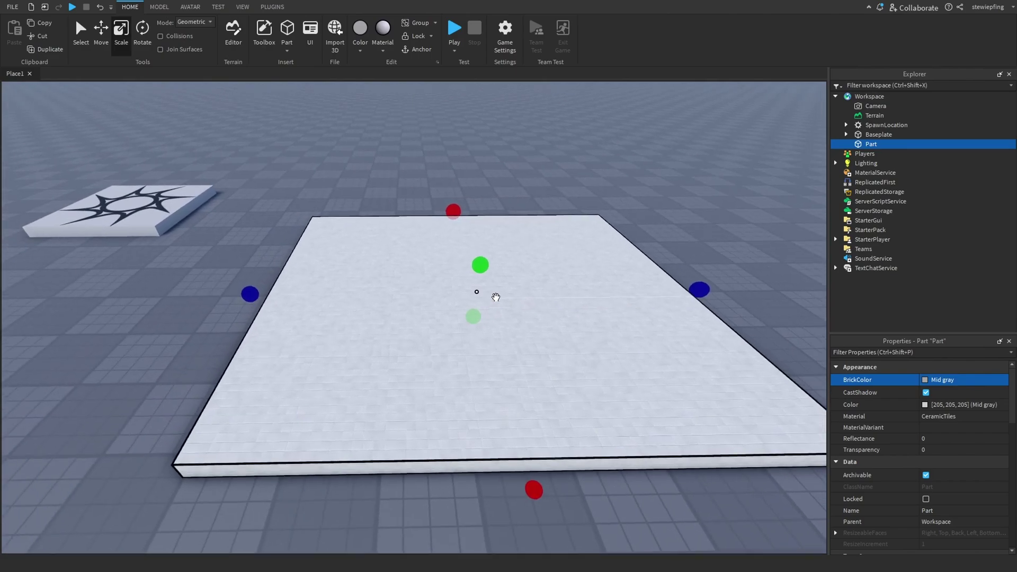
pyautogui.scroll(2, 496, 298)
pyautogui.scroll(-2, 495, 297)
pyautogui.press('Delete')
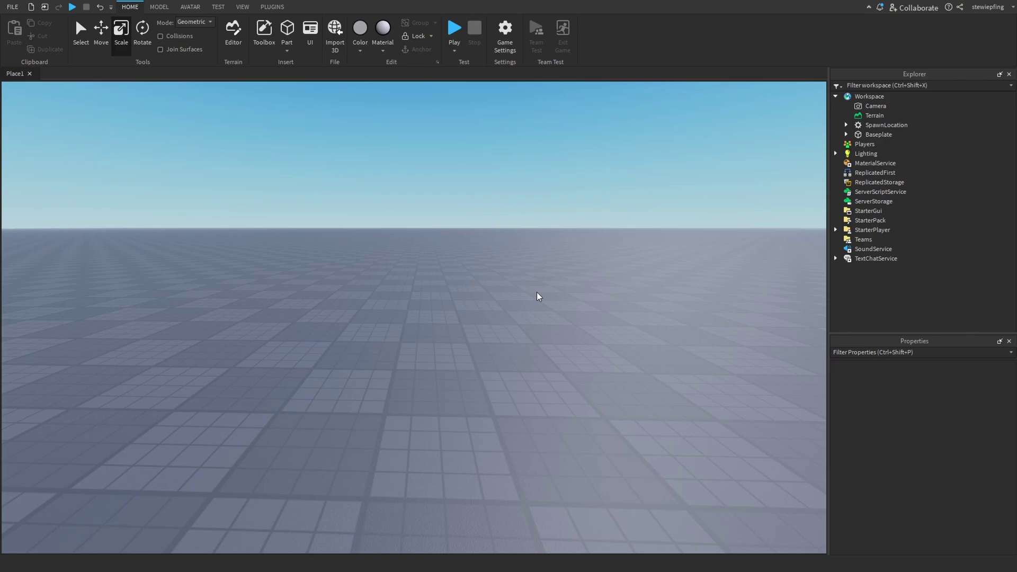
# Search the Toolbox model library for 'purse'.
pyautogui.scroll(2, 492, 287)
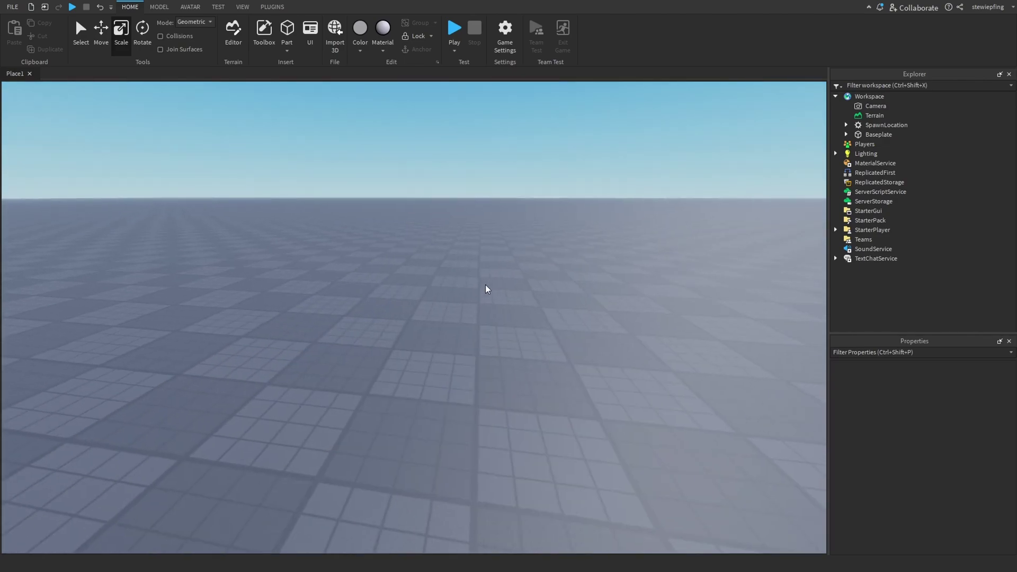
pyautogui.click(263, 34)
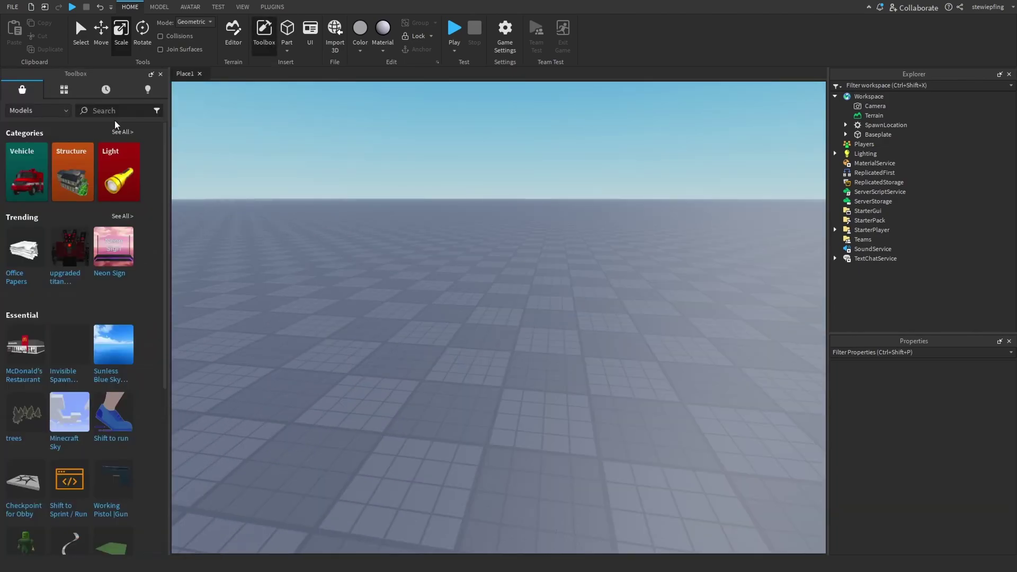
pyautogui.click(122, 111)
pyautogui.write('p')
pyautogui.write('urse')
pyautogui.press('Return')
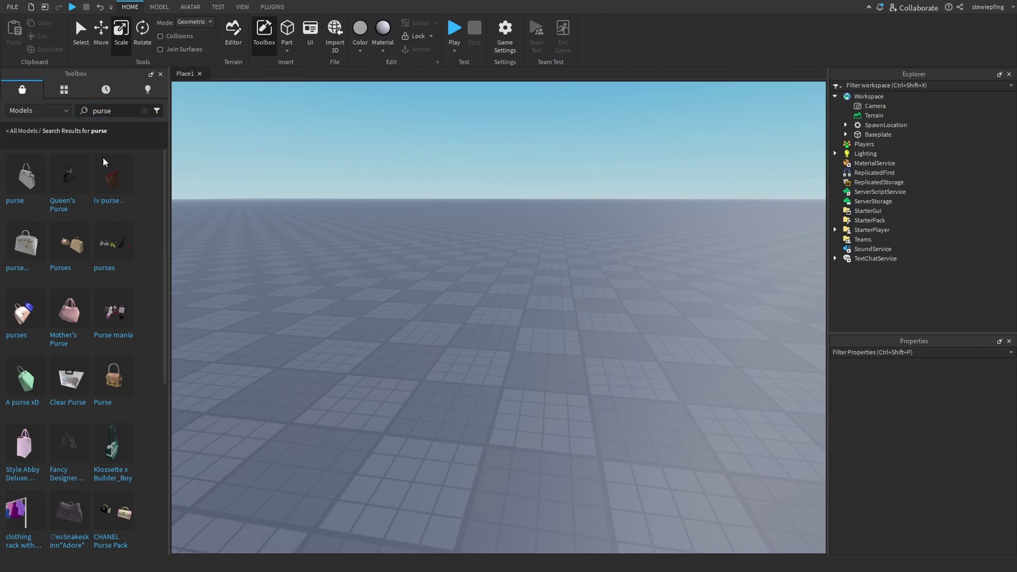
# Insert the first purse model, close the Toolbox, and scale the purse up.
pyautogui.moveTo(413, 231); pyautogui.dragTo(413, 236, button='right')
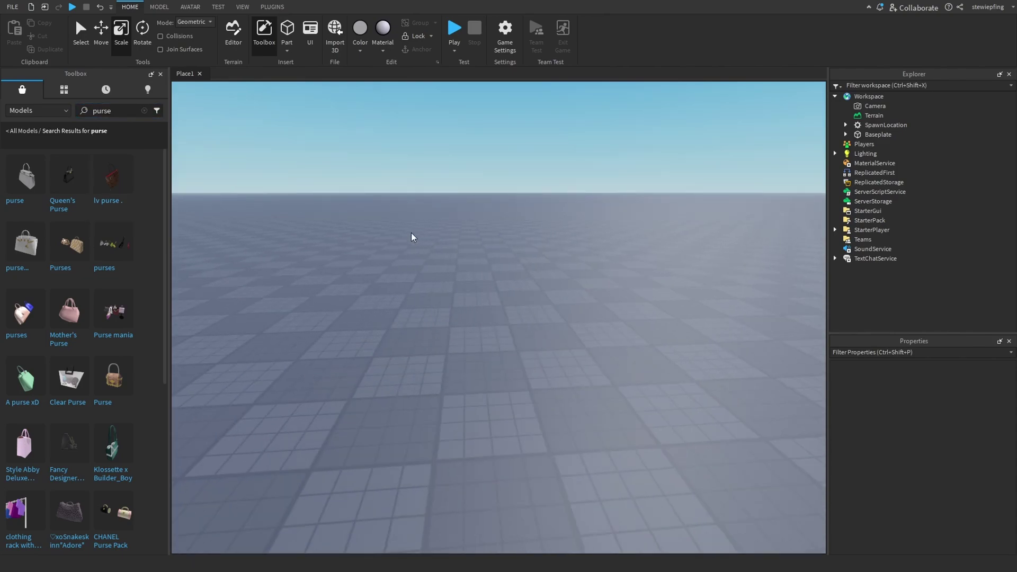
pyautogui.click(16, 185)
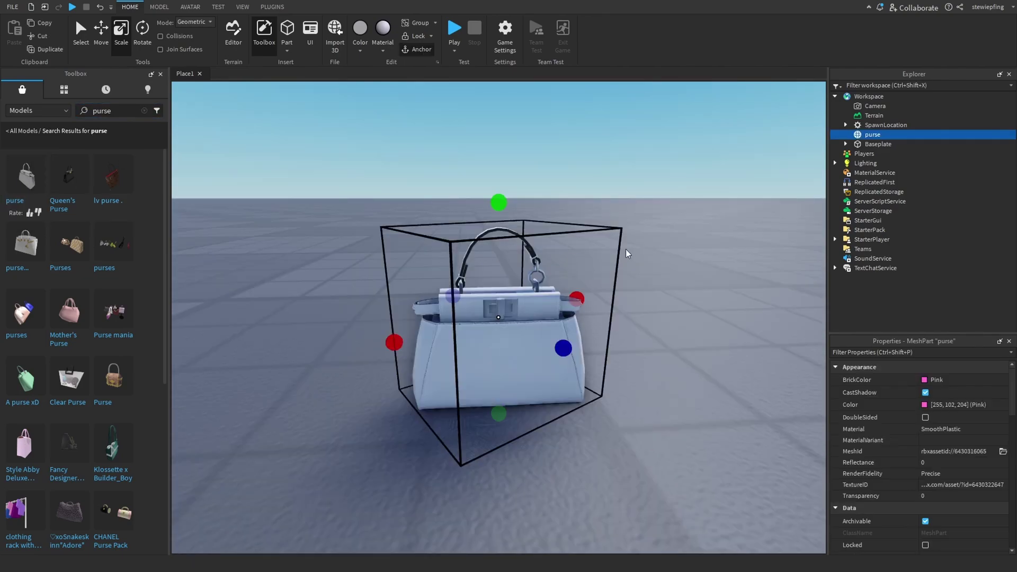
pyautogui.press('f')
pyautogui.click(160, 73)
pyautogui.scroll(-5, 254, 211)
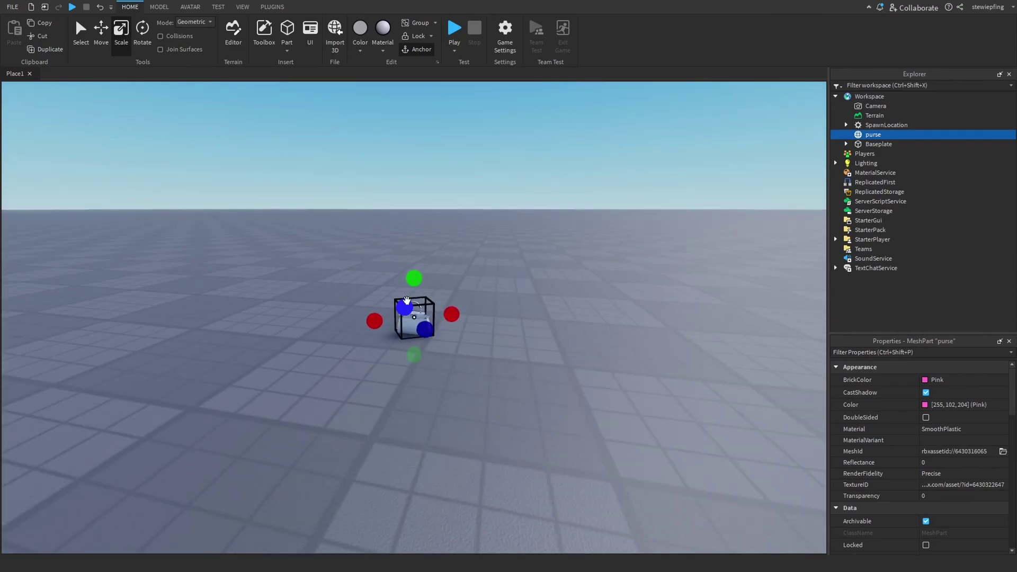
pyautogui.moveTo(413, 278); pyautogui.dragTo(414, 100)
# Turn off the purse's CastShadow and clear its TextureID.
pyautogui.press('f')
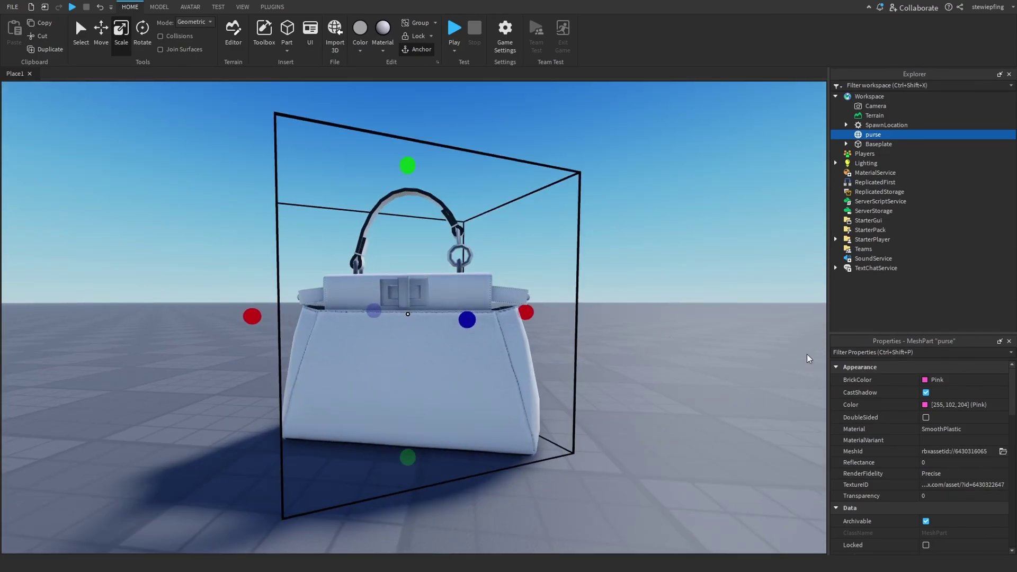
pyautogui.click(927, 392)
pyautogui.click(968, 485)
pyautogui.press('BackSpace')
pyautogui.press('Return')
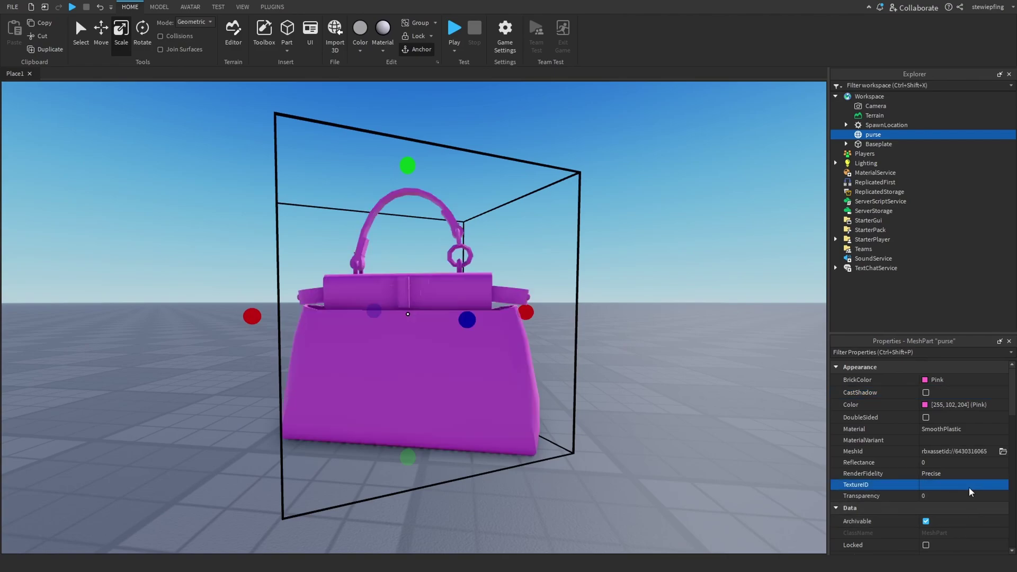
# Set the purse's BrickColor to Pine Cone and Material to Leather.
pyautogui.click(946, 380)
pyautogui.write('Pine Cone')
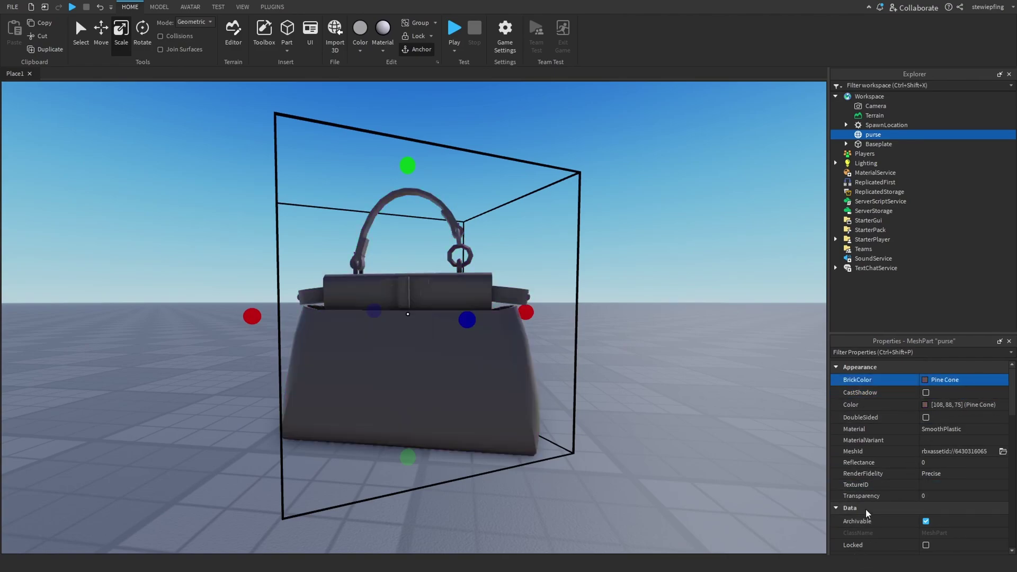
pyautogui.click(946, 429)
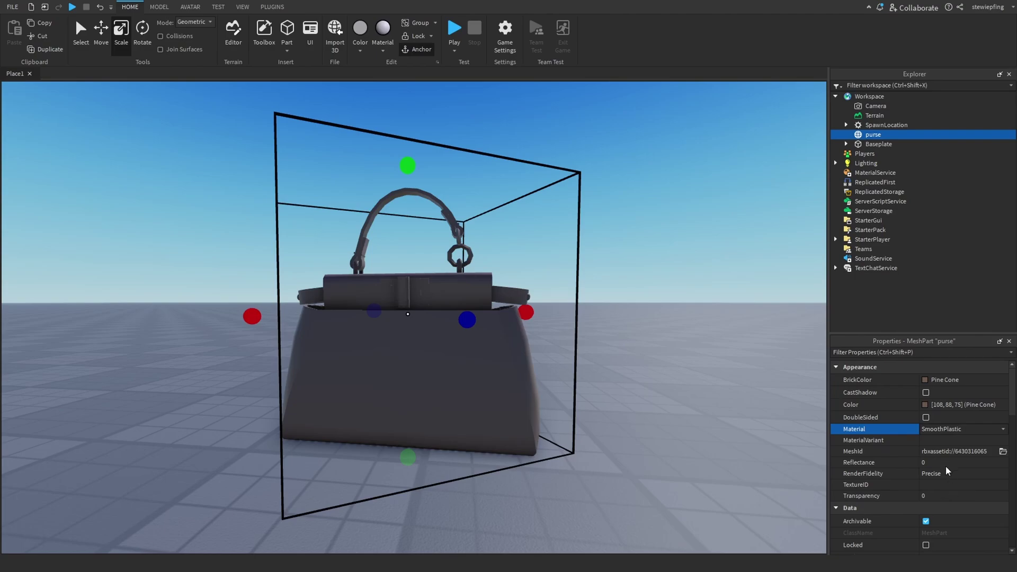
pyautogui.click(952, 448)
# Try another BrickColor on the purse, then undo back to Pine Cone.
pyautogui.click(954, 380)
pyautogui.write('Lapis')
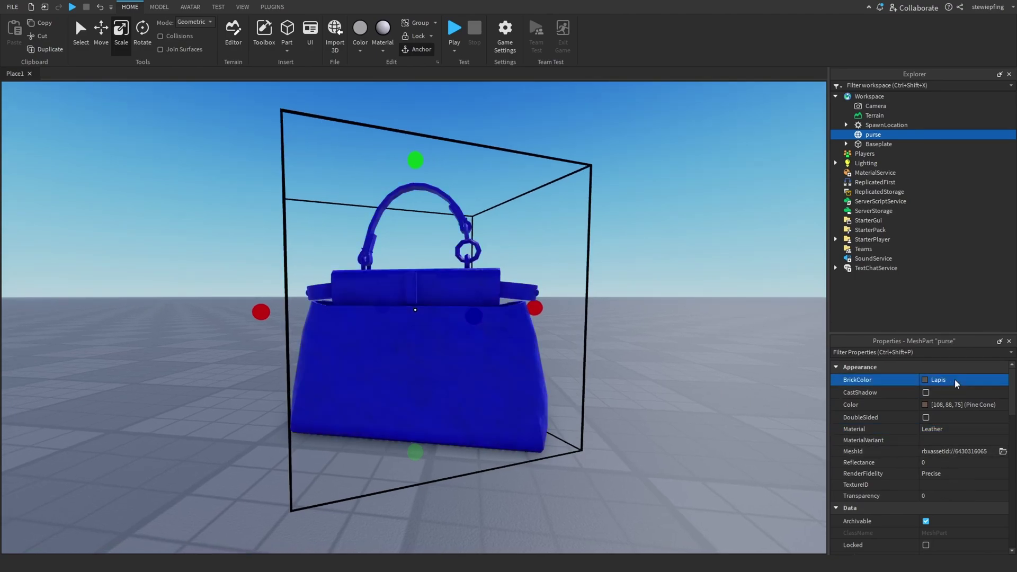
pyautogui.write('Pine Cone')
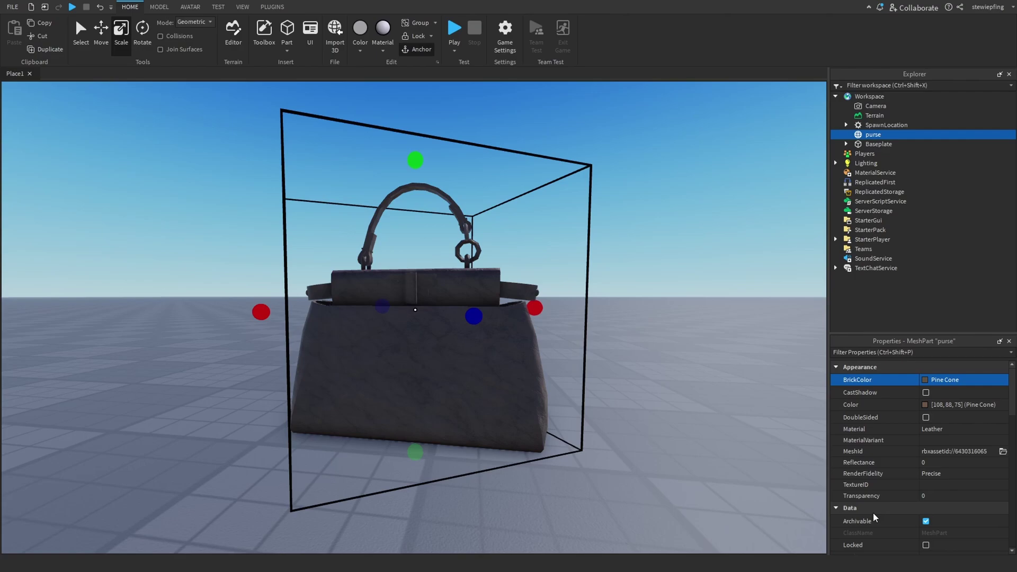
pyautogui.write('Cork')
pyautogui.hotkey('ctrl', 'z')
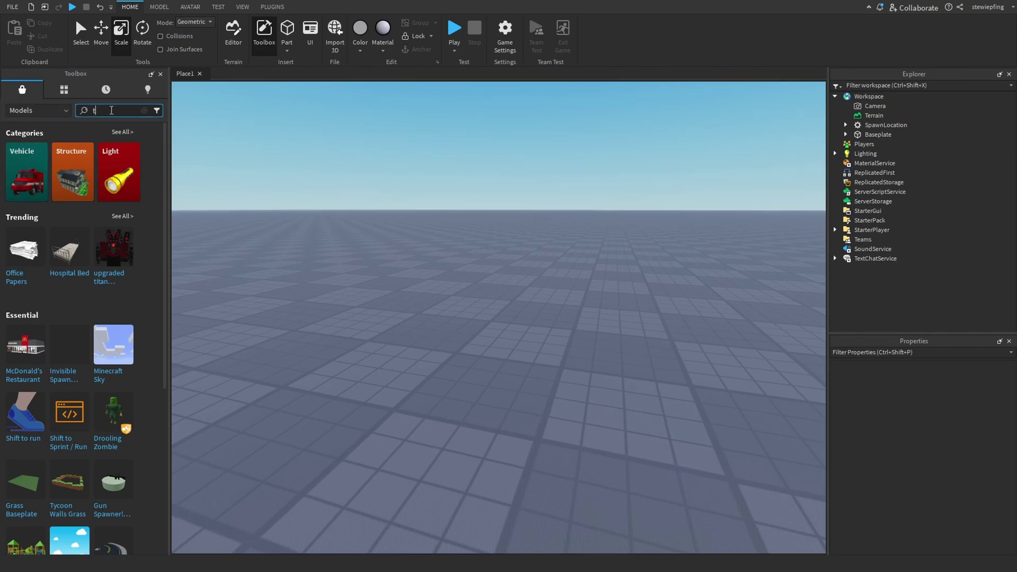
# Search the Toolbox for 'tire' and insert a tire model into the scene.
pyautogui.write('ire')
pyautogui.press('Return')
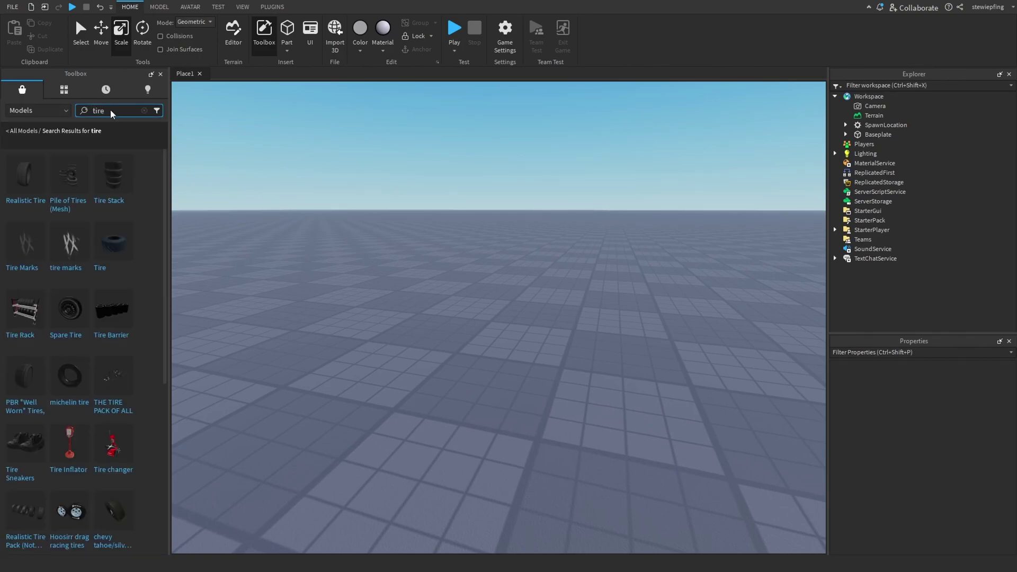
pyautogui.click(116, 244)
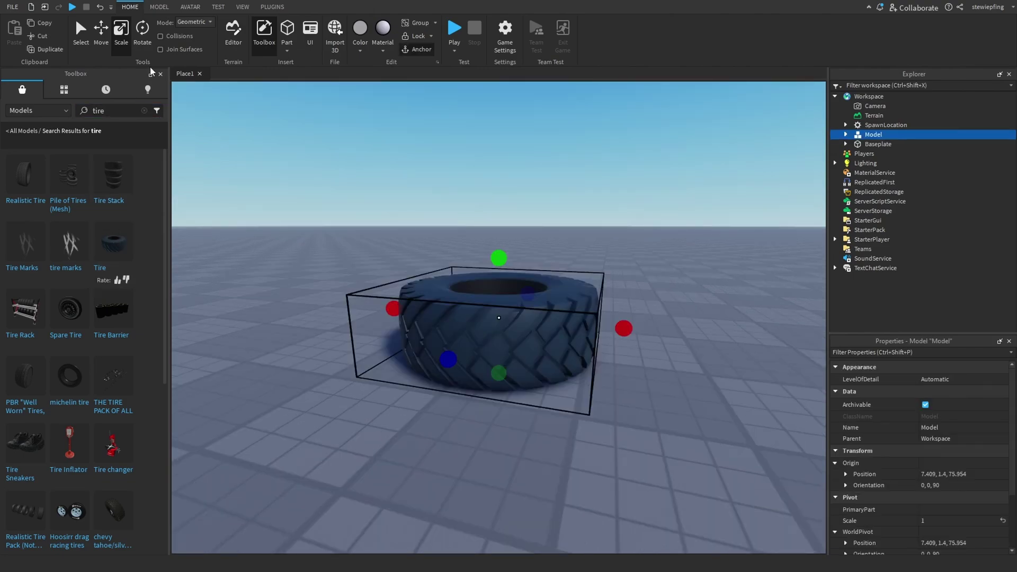
pyautogui.click(161, 74)
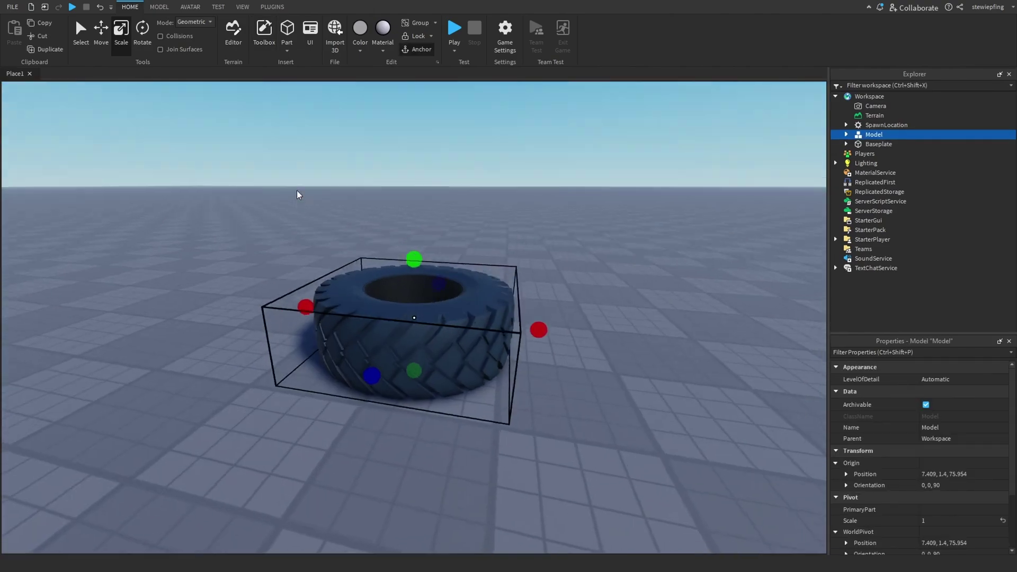
# Select both tire parts and set them to Rubber with CastShadow off.
pyautogui.moveTo(297, 190); pyautogui.dragTo(262, 179, button='right')
pyautogui.scroll(3, 297, 191)
pyautogui.click(263, 179)
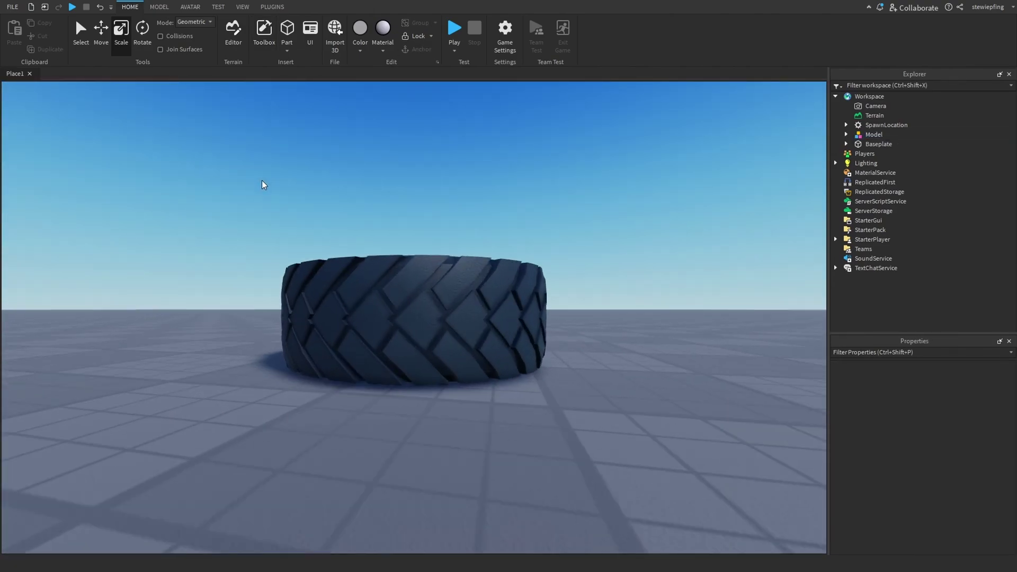
pyautogui.scroll(5, 262, 180)
pyautogui.scroll(-5, 261, 180)
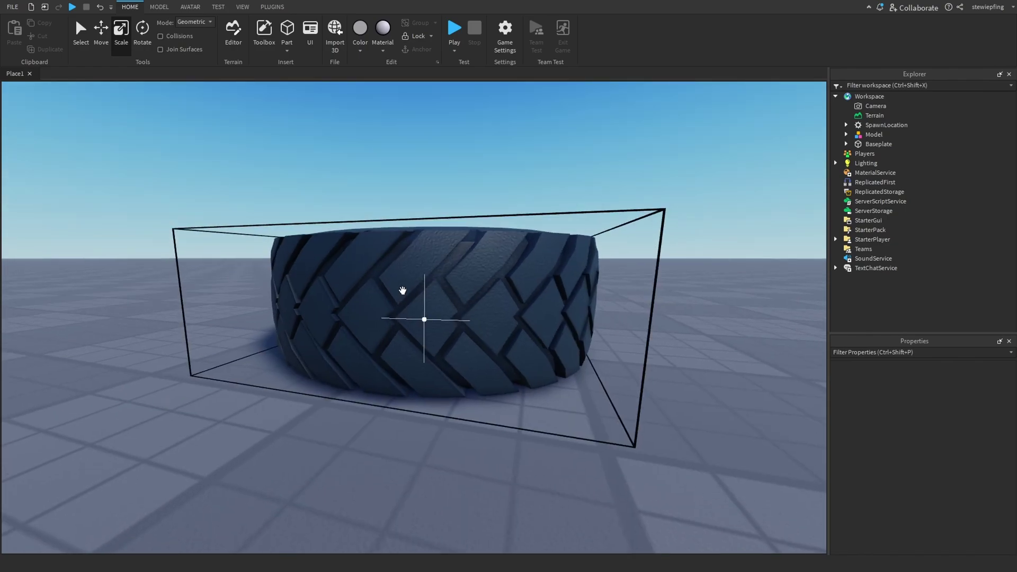
pyautogui.scroll(-5, 400, 291)
pyautogui.moveTo(400, 291); pyautogui.dragTo(270, 263, button='right')
pyautogui.moveTo(149, 225); pyautogui.dragTo(525, 438)
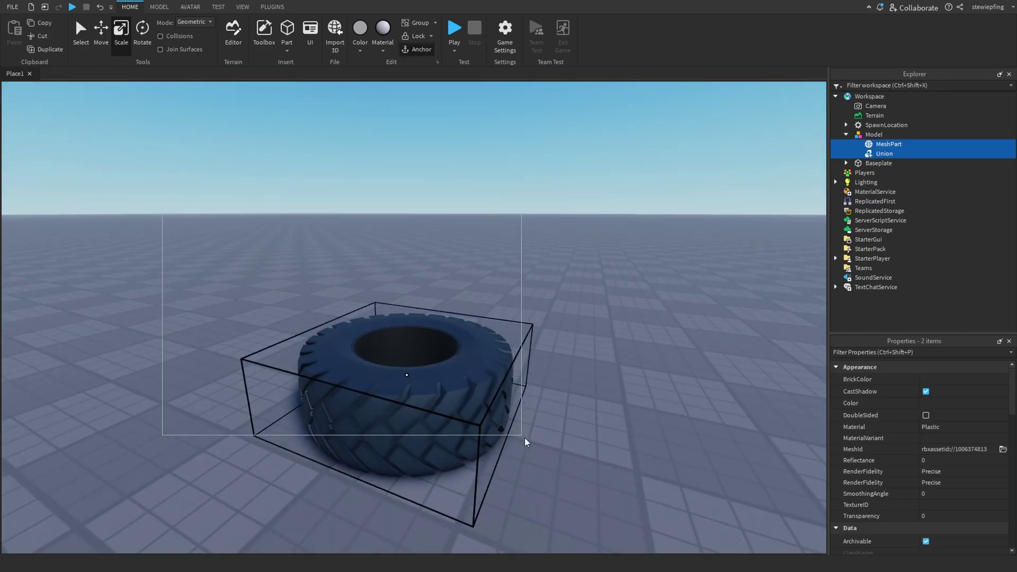
pyautogui.click(928, 392)
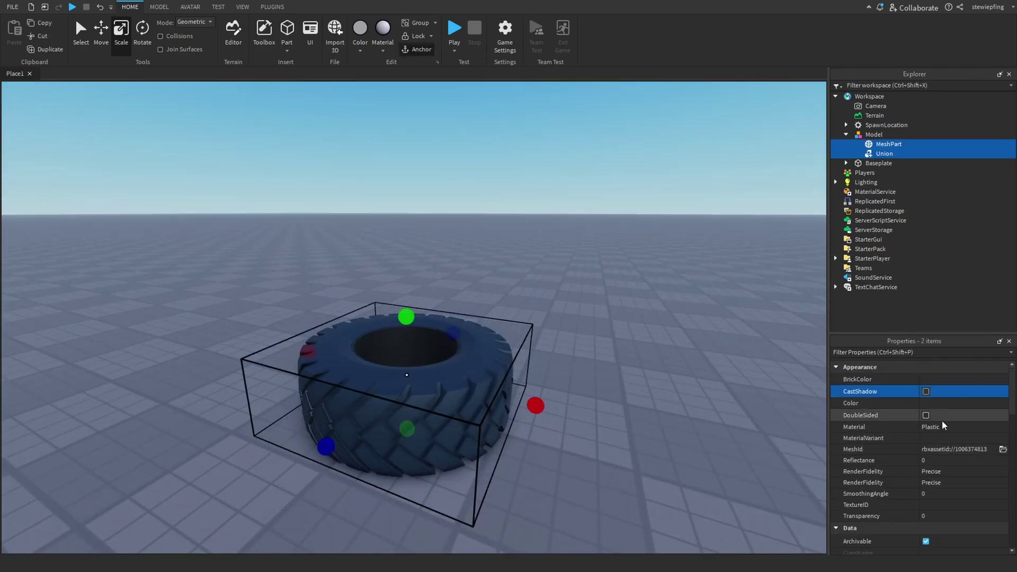
pyautogui.click(944, 427)
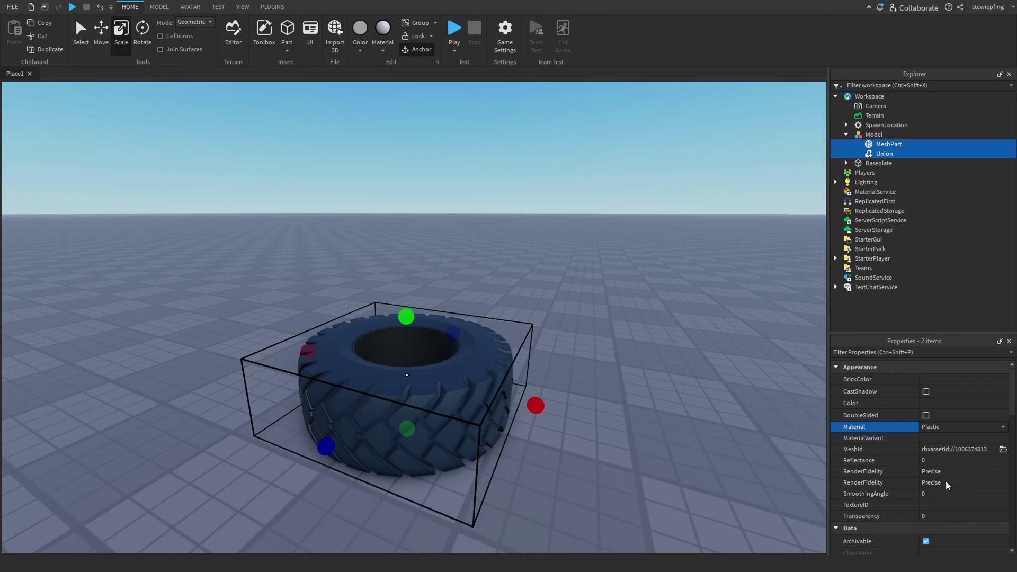
pyautogui.click(941, 498)
# Orbit and zoom in to inspect the rubber tire up close.
pyautogui.moveTo(641, 376); pyautogui.dragTo(628, 365, button='right')
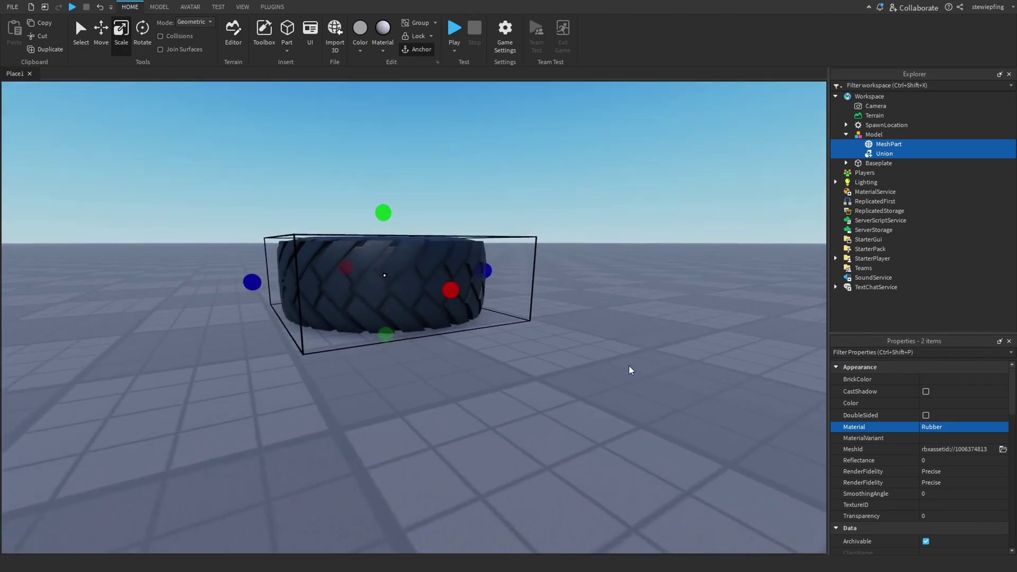
pyautogui.scroll(5, 630, 366)
pyautogui.scroll(3, 631, 367)
pyautogui.scroll(3, 630, 366)
pyautogui.scroll(-2, 630, 365)
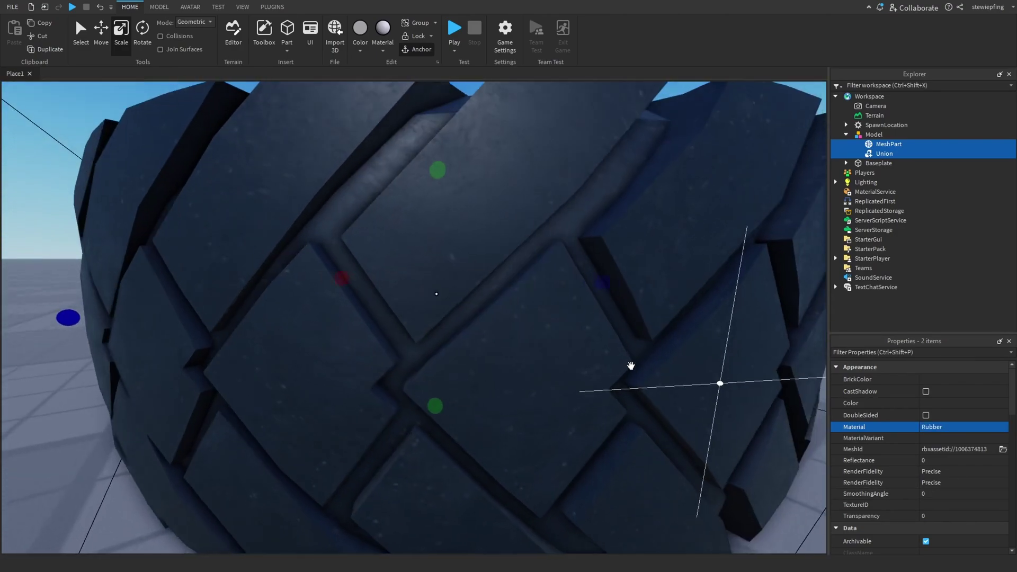
pyautogui.scroll(-2, 631, 366)
pyautogui.scroll(-5, 631, 365)
pyautogui.scroll(-2, 540, 406)
# Rotate the whole tire model so it stands upright.
pyautogui.click(361, 264)
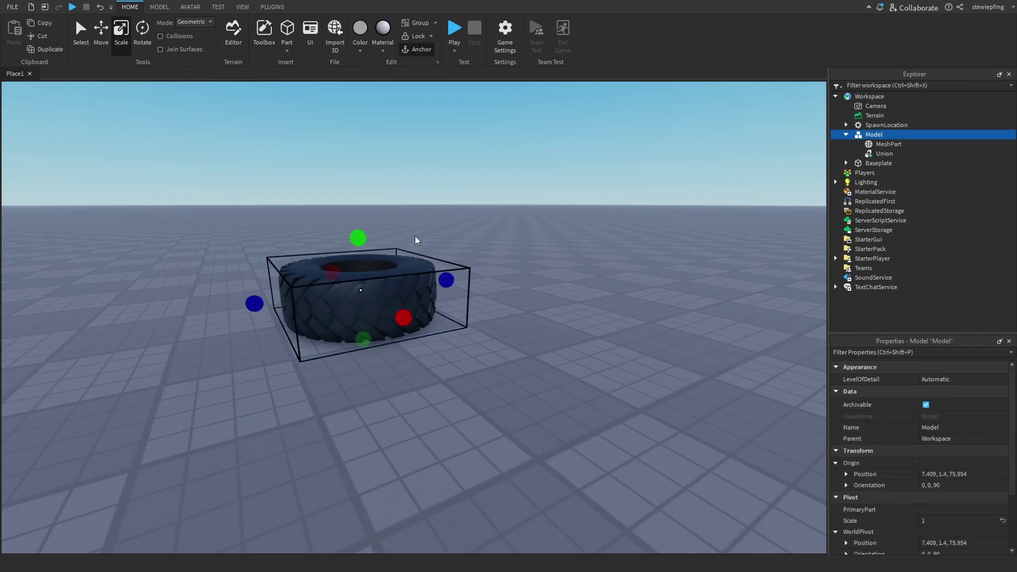
pyautogui.hotkey('ctrl', '4')
pyautogui.moveTo(395, 228)
pyautogui.mouseDown()
pyautogui.moveTo(263, 186)
pyautogui.moveTo(229, 211)
pyautogui.mouseUp()
pyautogui.hotkey('ctrl', '1')
# Use the Scale tool on the tire and view it facing its hole.
pyautogui.scroll(3, 535, 390)
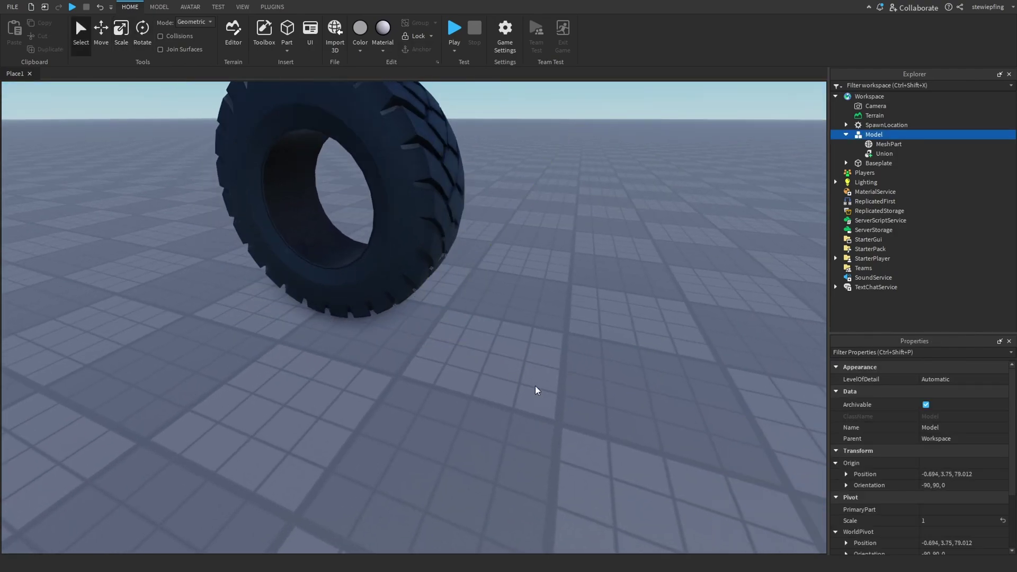
pyautogui.scroll(-3, 535, 390)
pyautogui.hotkey('ctrl', '3')
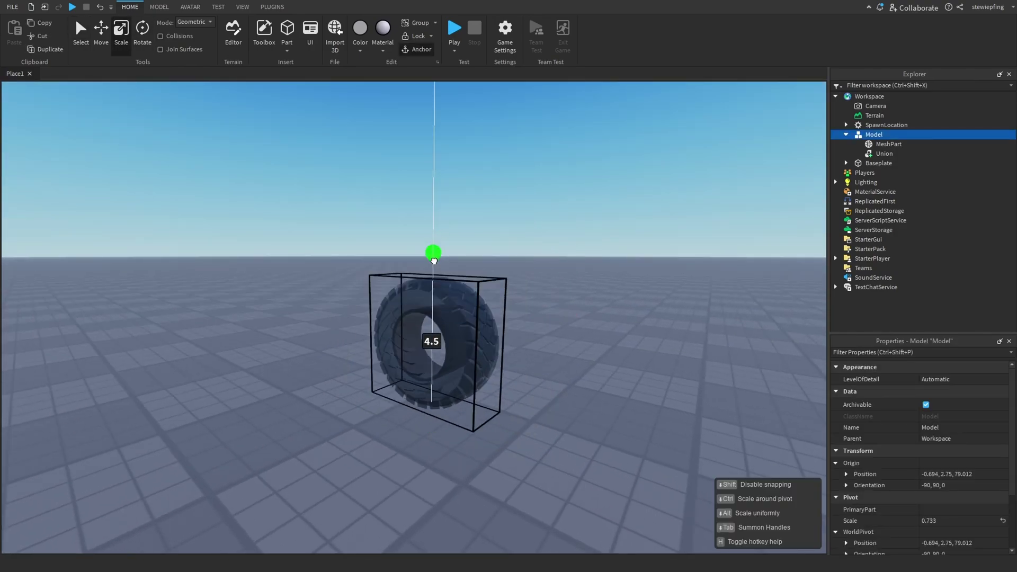
pyautogui.click(520, 201)
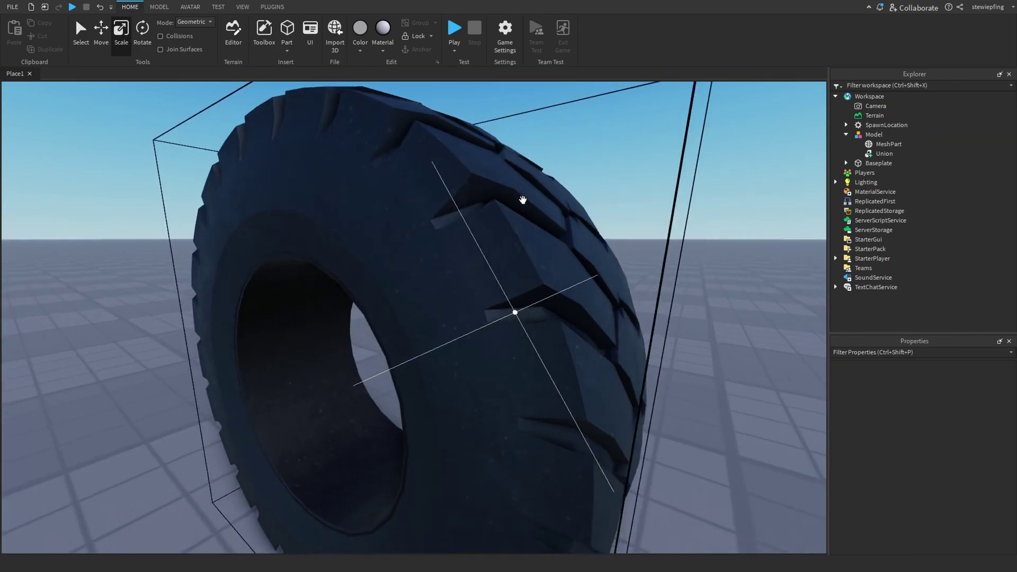
pyautogui.moveTo(520, 202); pyautogui.dragTo(529, 199, button='right')
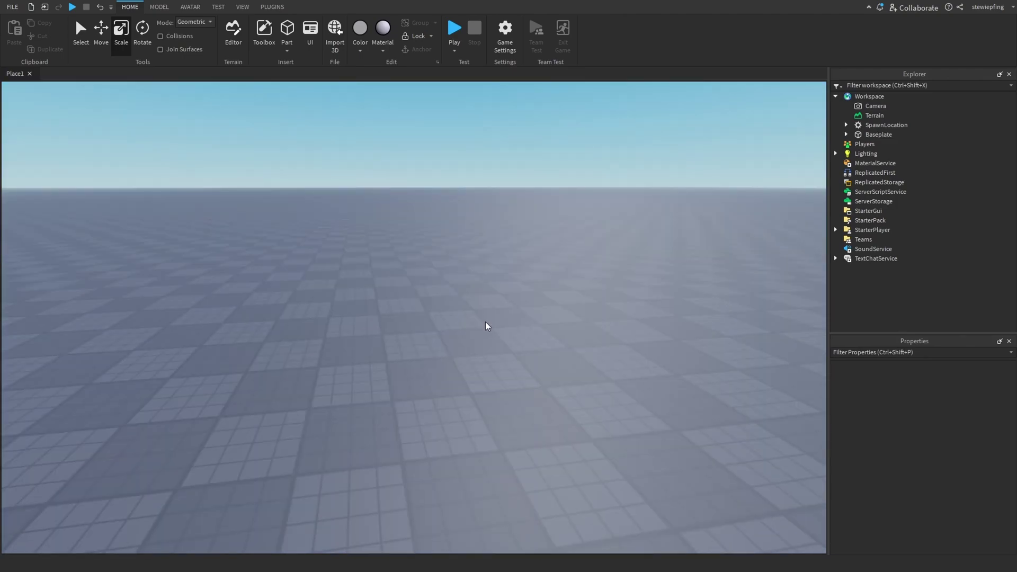
pyautogui.moveTo(485, 322); pyautogui.dragTo(485, 322, button='right')
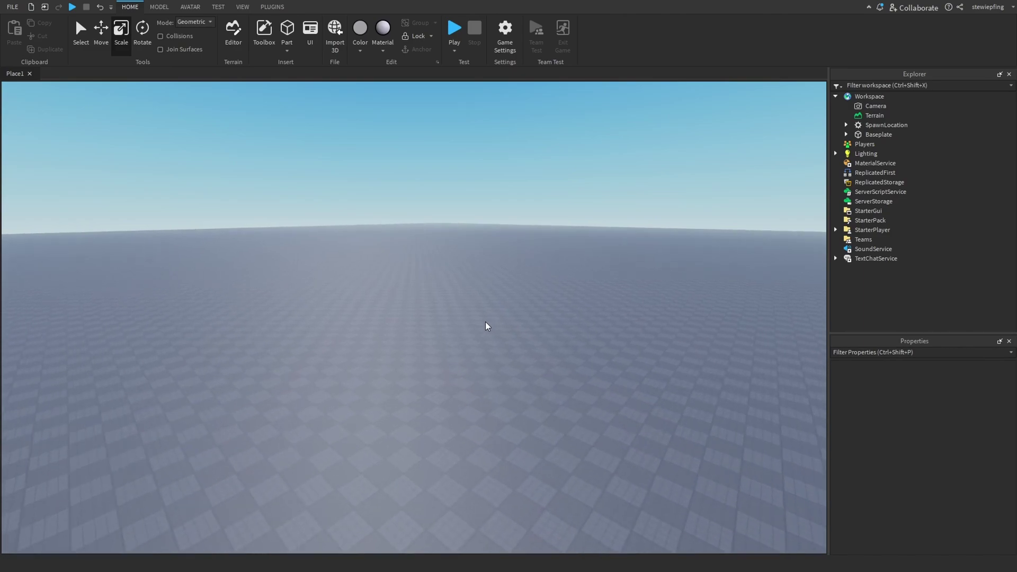
pyautogui.scroll(5, 482, 322)
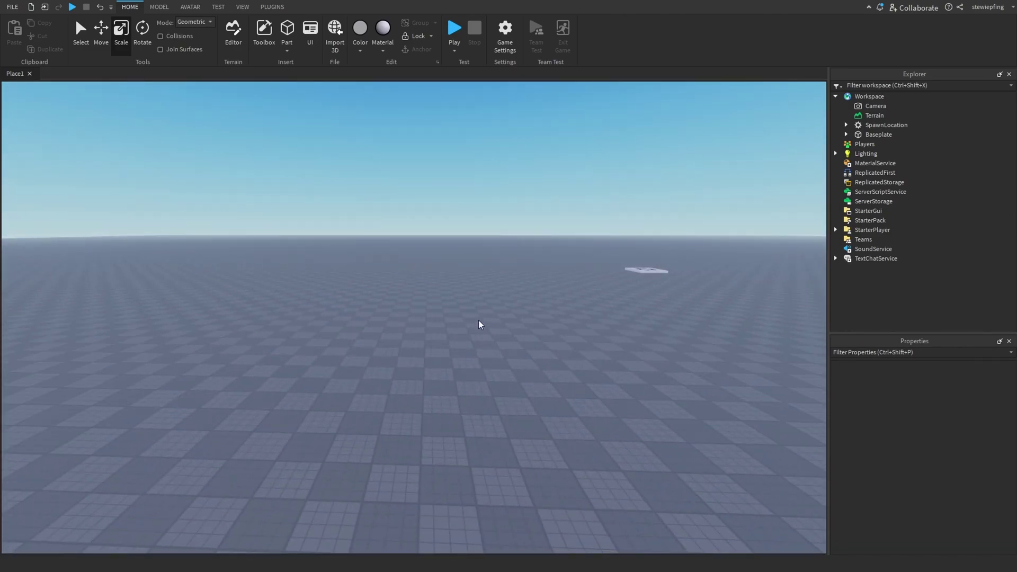
pyautogui.moveTo(473, 302); pyautogui.dragTo(472, 301, button='right')
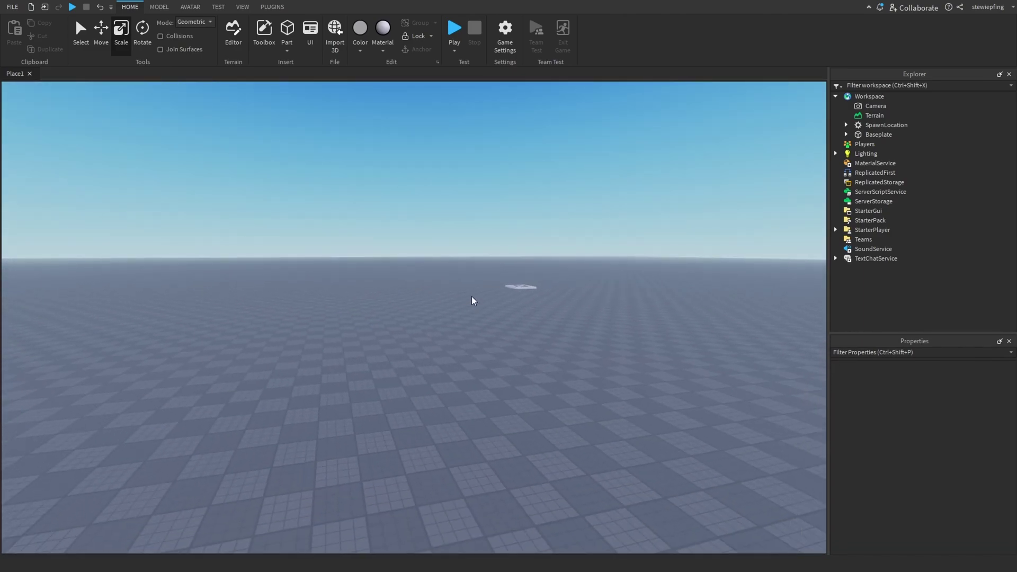